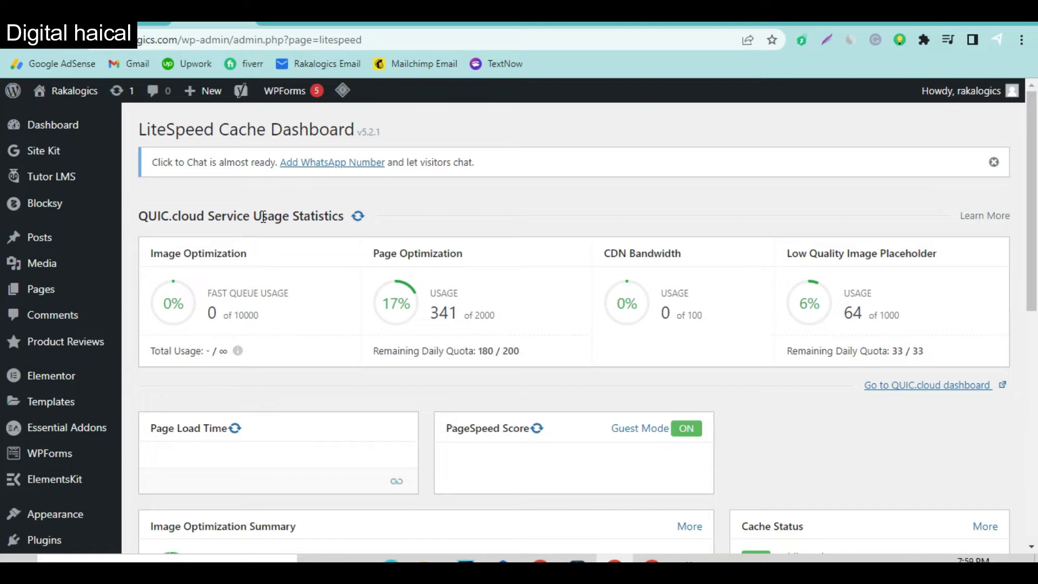
# Review the LiteSpeed Cache dashboard statistics, then open the plugin's General settings and inspect the Domain Key section
pyautogui.scroll(-8, 371, 434)
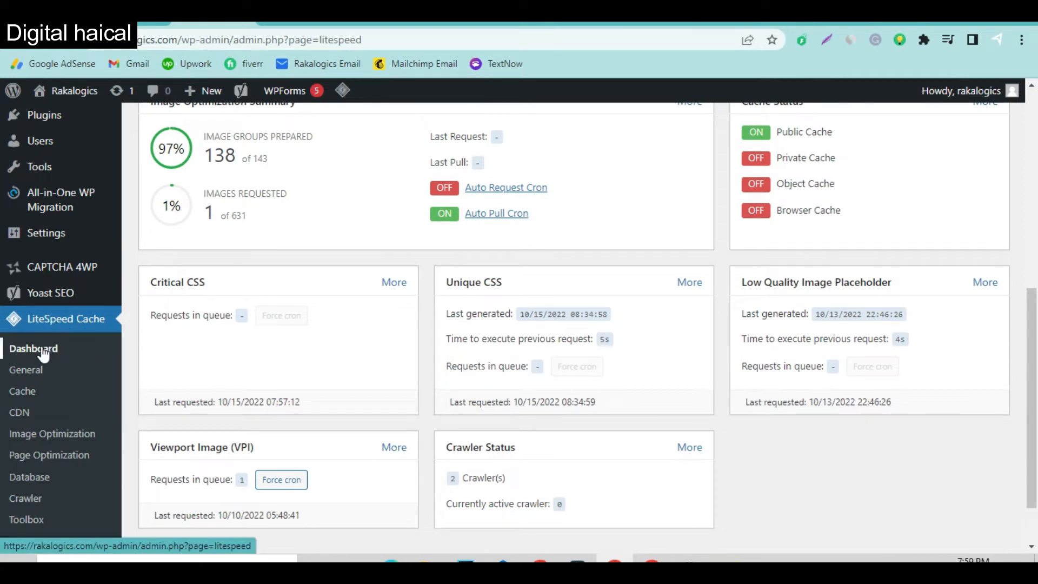
pyautogui.click(26, 372)
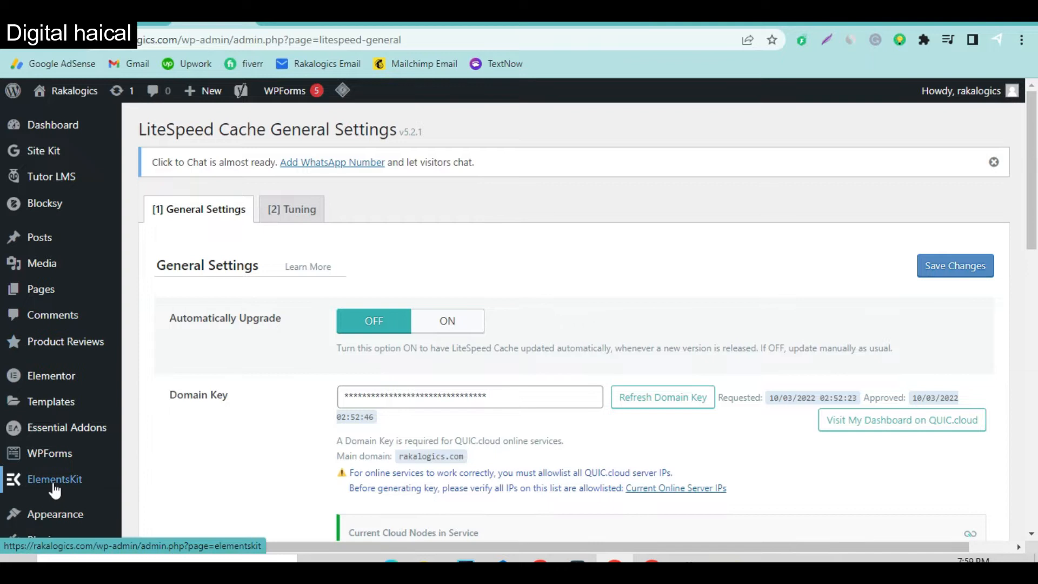
pyautogui.scroll(-1, 54, 489)
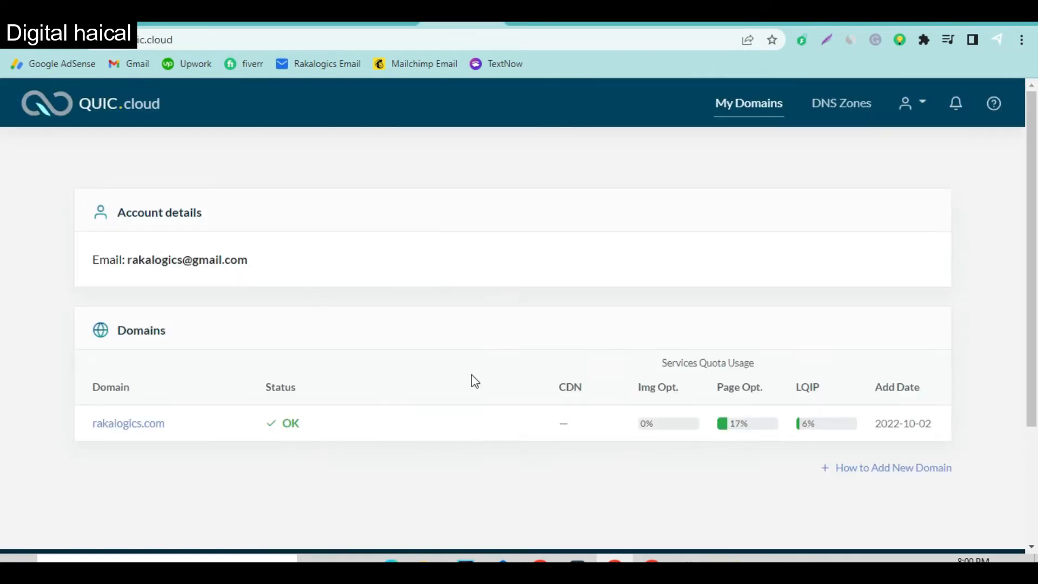
pyautogui.click(211, 25)
pyautogui.scroll(-3, 518, 388)
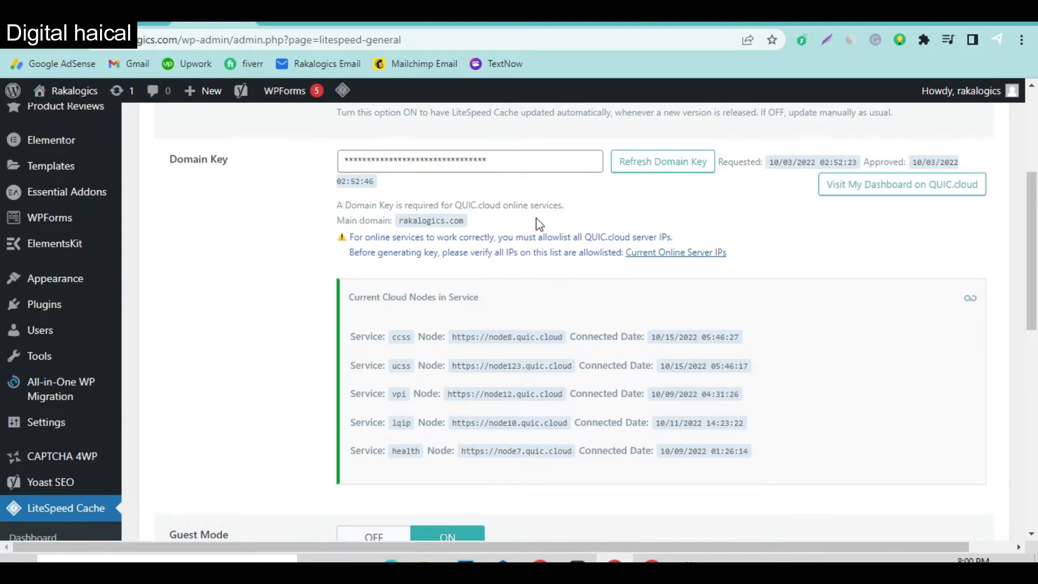
# Examine the Guest Mode, Guest Optimization, Server IP and Notifications options in the General settings
pyautogui.scroll(-5, 430, 371)
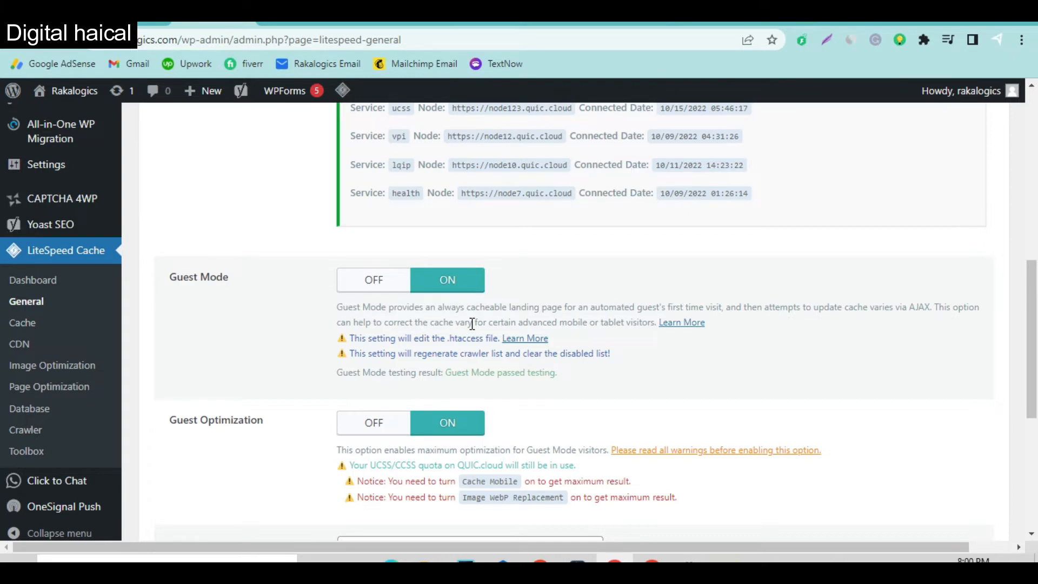
pyautogui.scroll(-5, 334, 401)
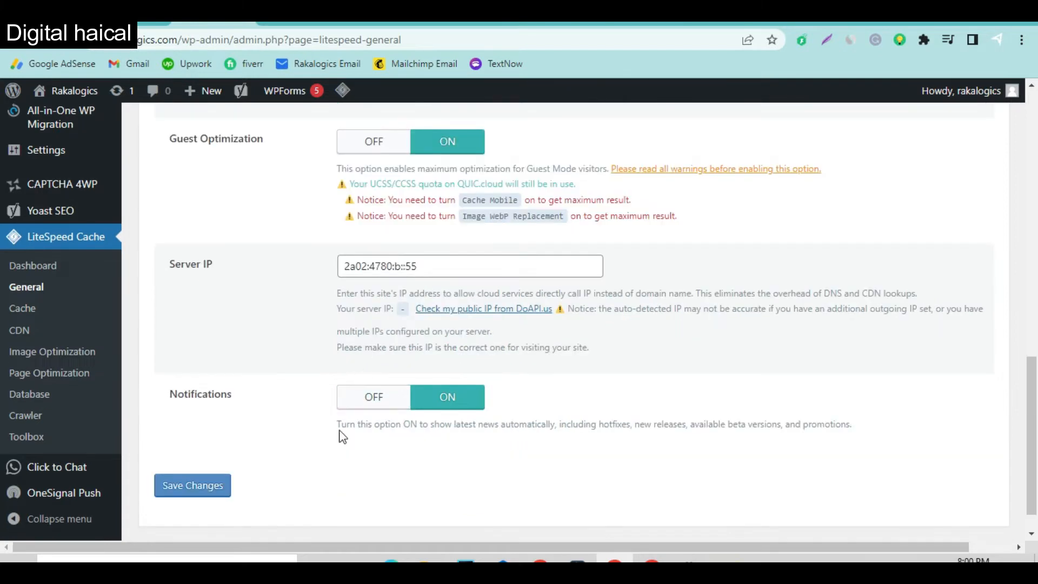
pyautogui.scroll(-1, 341, 433)
pyautogui.scroll(1, 342, 435)
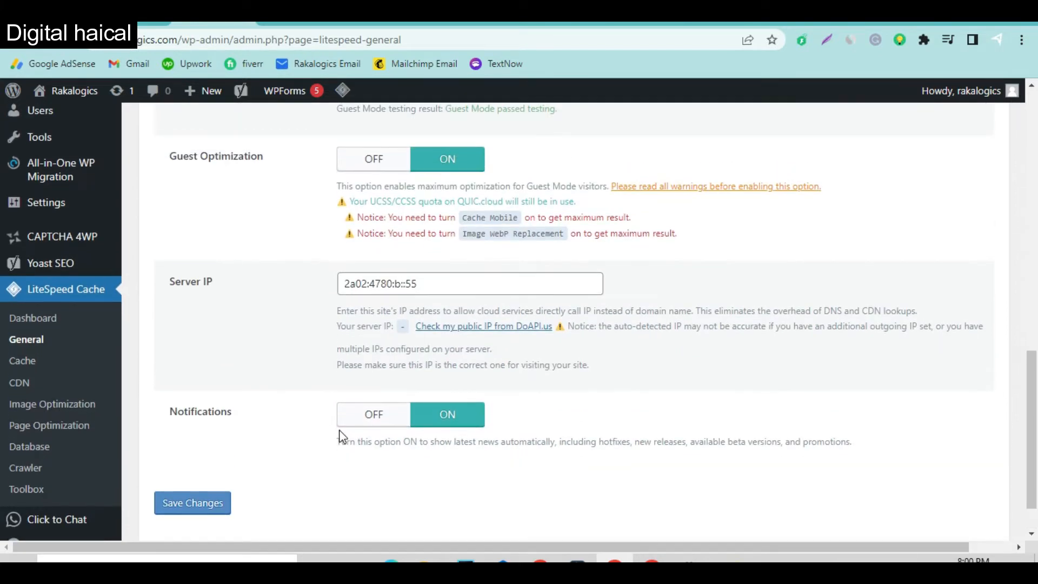
pyautogui.scroll(1, 343, 436)
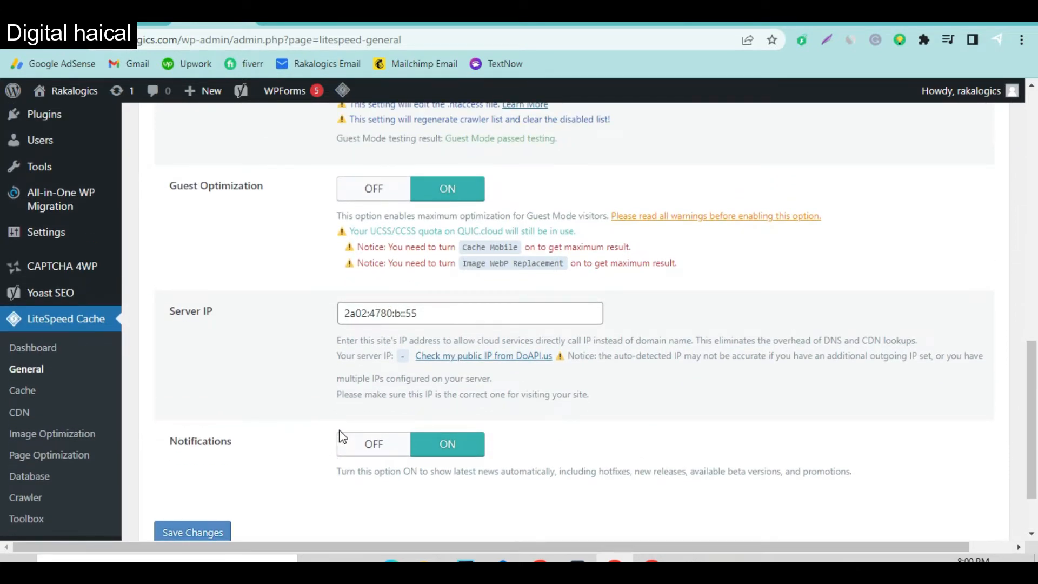
# Open LiteSpeed's Cache settings and examine the cache control options from Enable Cache through List of Mobile User Agents
pyautogui.click(24, 395)
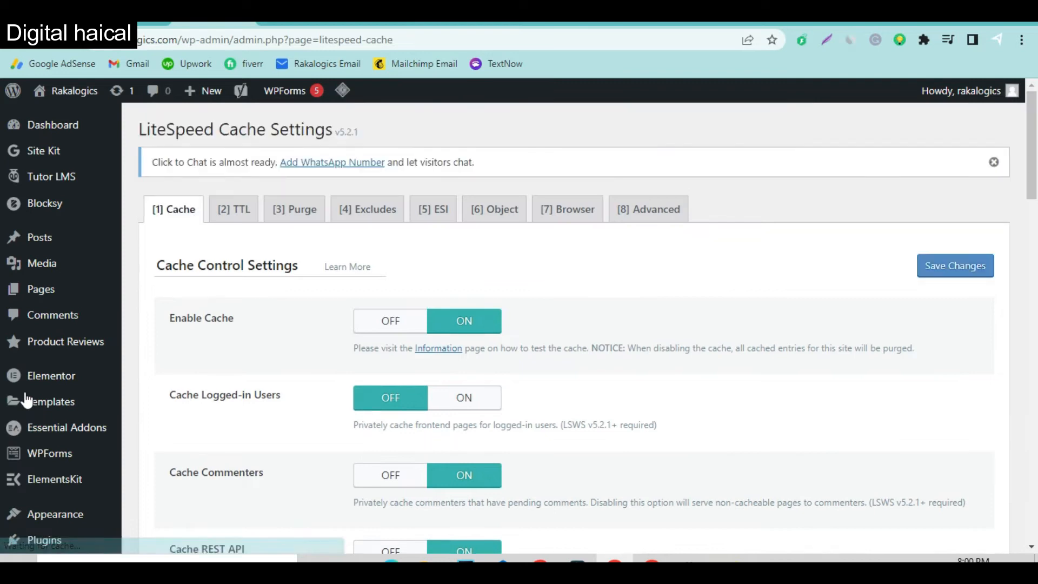
pyautogui.scroll(-7, 26, 400)
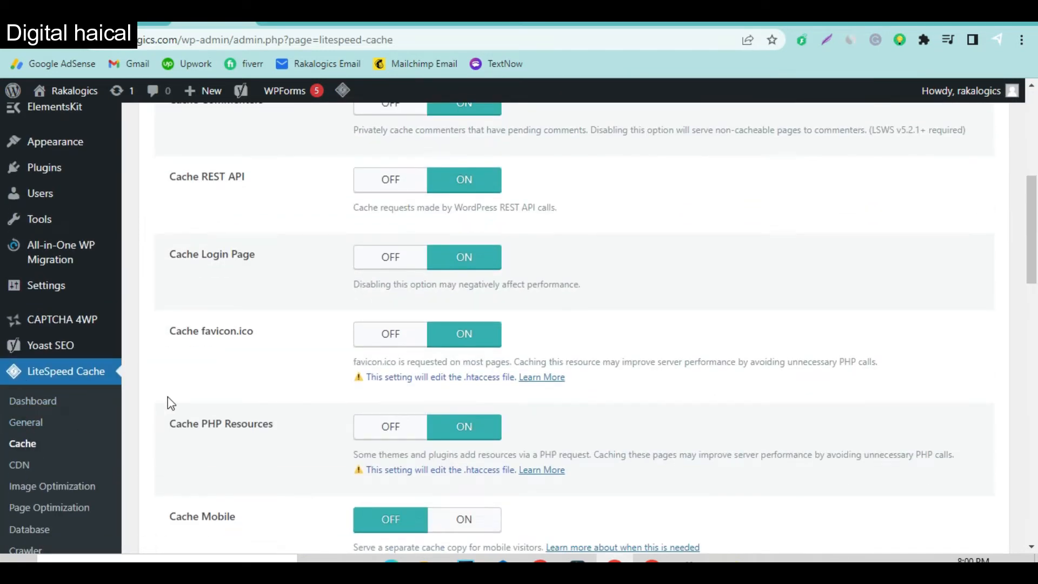
pyautogui.scroll(5, 170, 402)
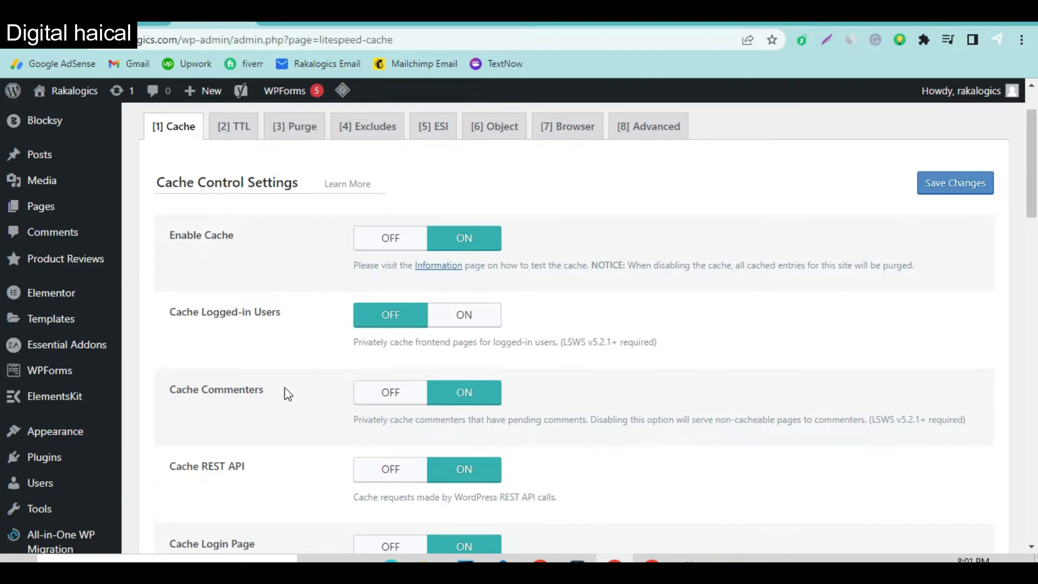
pyautogui.scroll(-2, 369, 409)
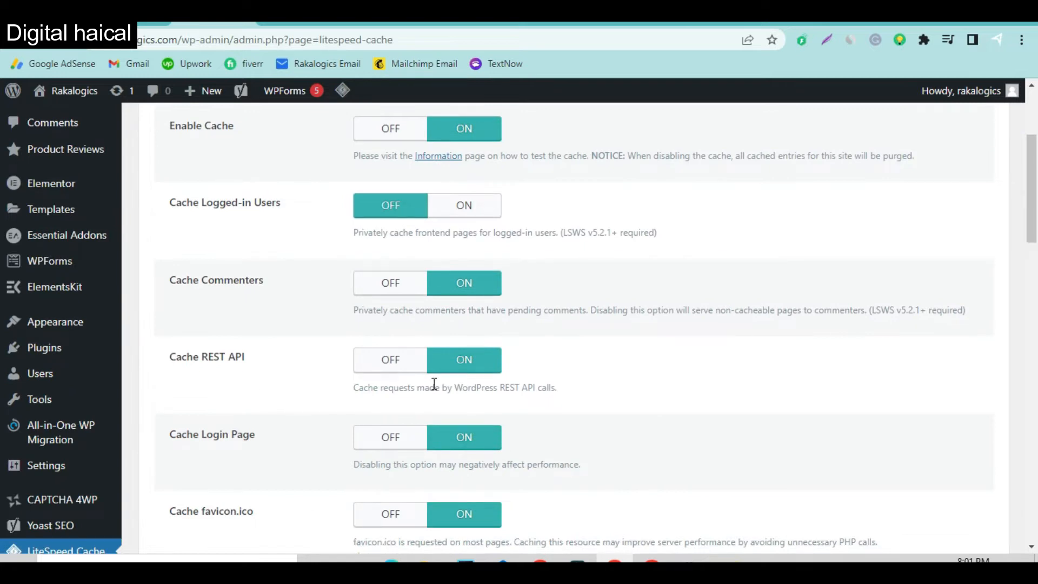
pyautogui.scroll(-1, 462, 401)
pyautogui.scroll(-4, 465, 402)
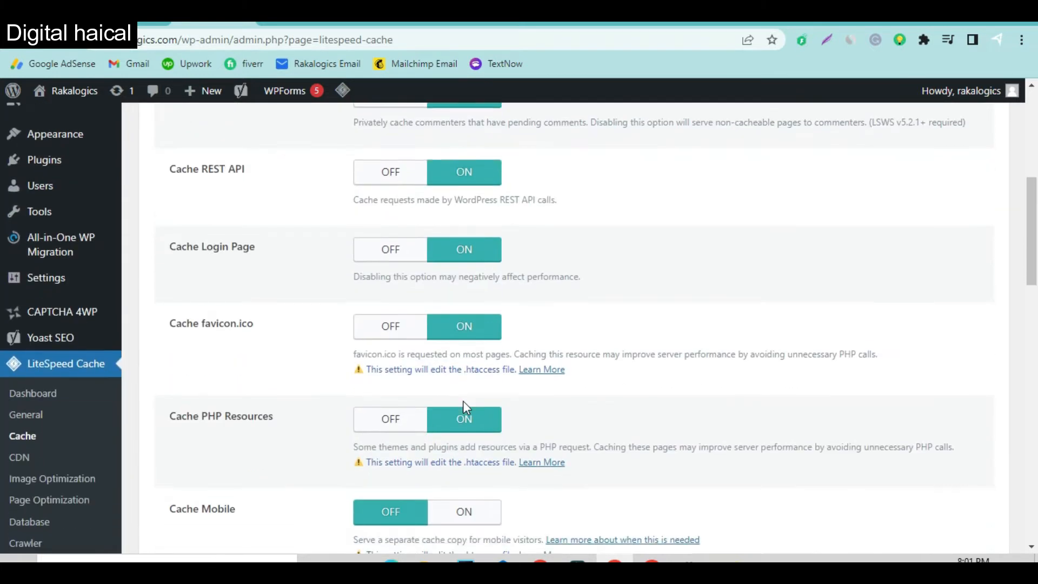
pyautogui.scroll(-1, 466, 406)
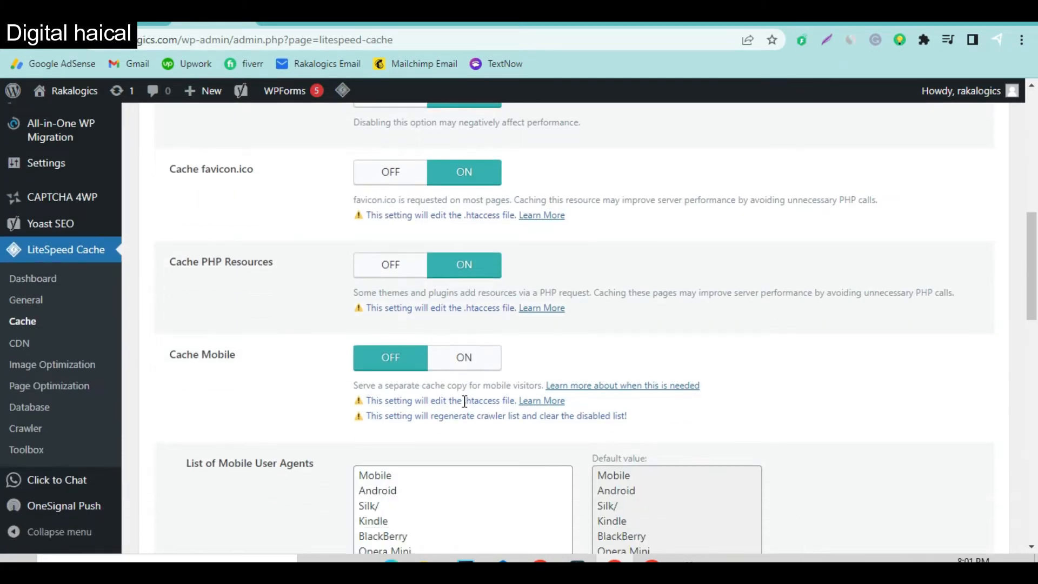
pyautogui.scroll(-2, 464, 401)
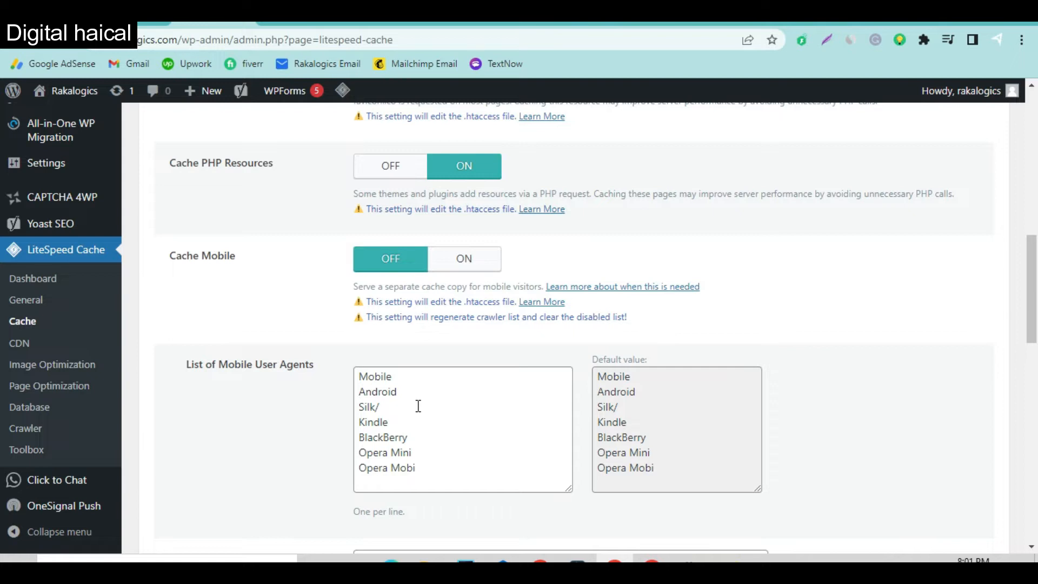
pyautogui.scroll(10, 418, 406)
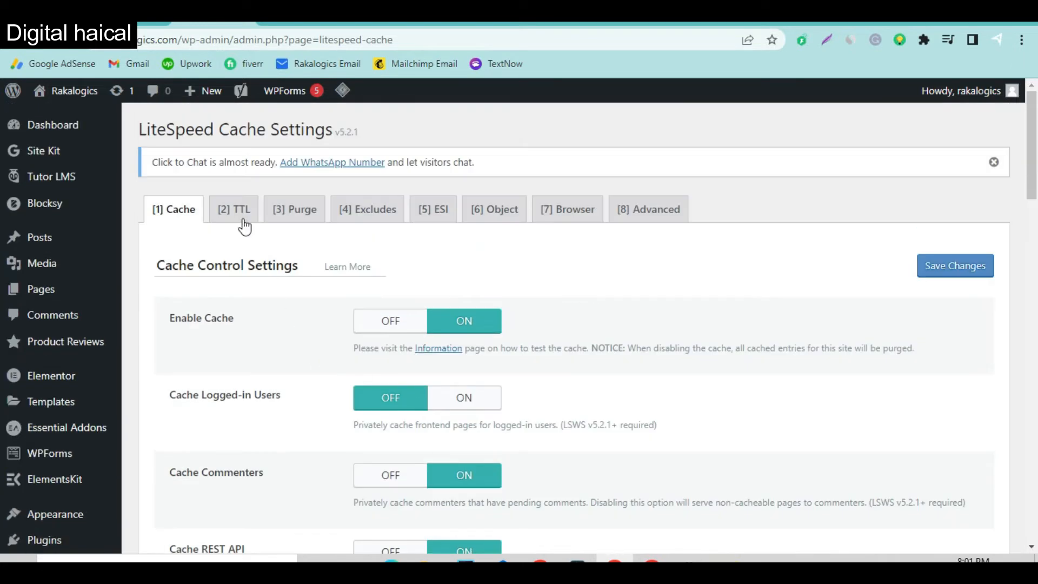
# Look through the TTL, Purge and Excludes sections of the cache settings
pyautogui.click(237, 220)
pyautogui.click(296, 214)
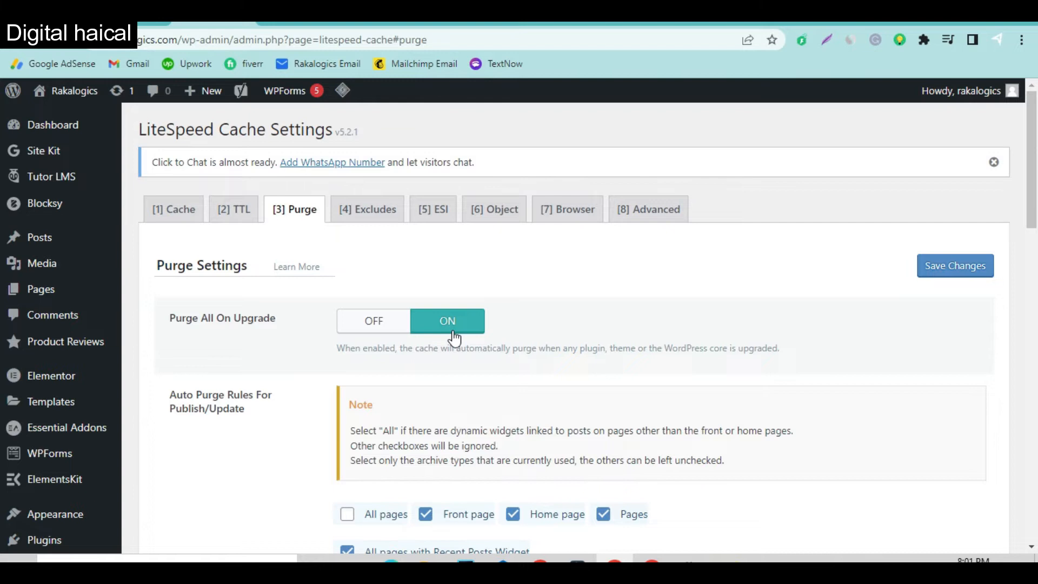
pyautogui.click(367, 211)
pyautogui.scroll(3, 382, 427)
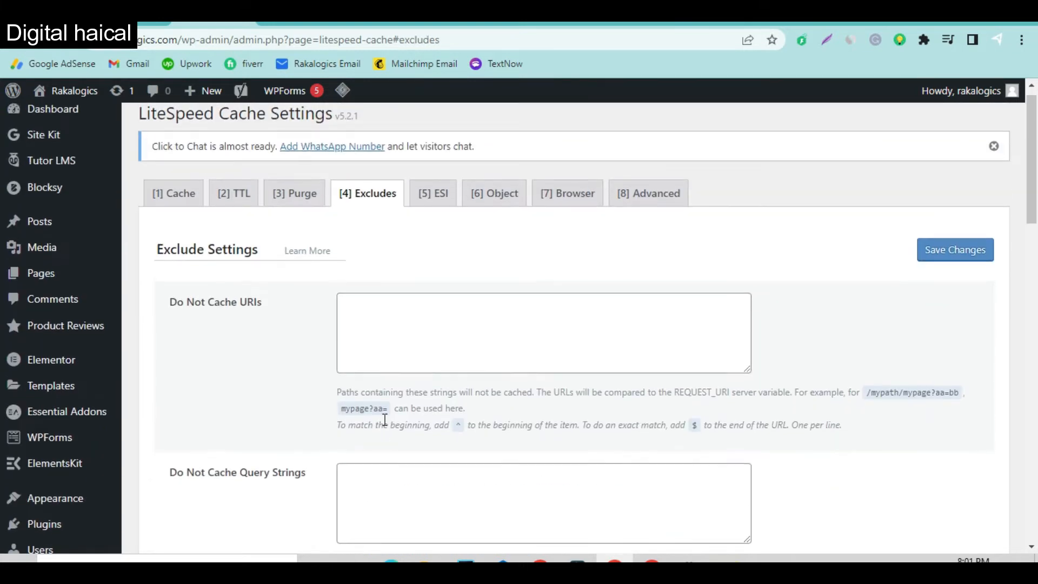
# Review the ESI settings, including Enable ESI, the admin bar and comment form caching, ESI nonces and vary groups
pyautogui.click(436, 192)
pyautogui.scroll(-5, 225, 346)
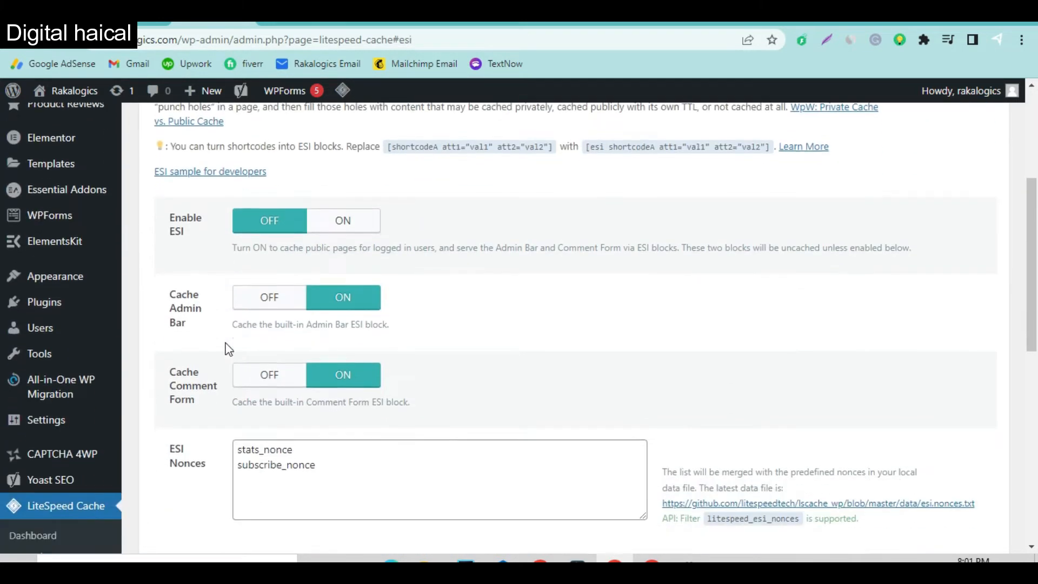
pyautogui.scroll(-8, 225, 346)
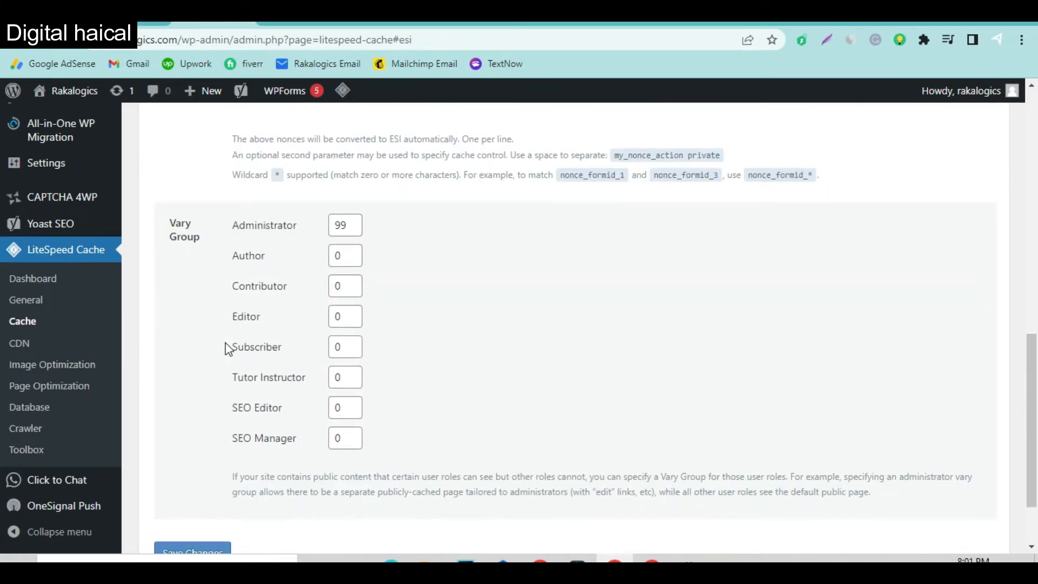
pyautogui.scroll(-3, 225, 346)
pyautogui.scroll(15, 225, 346)
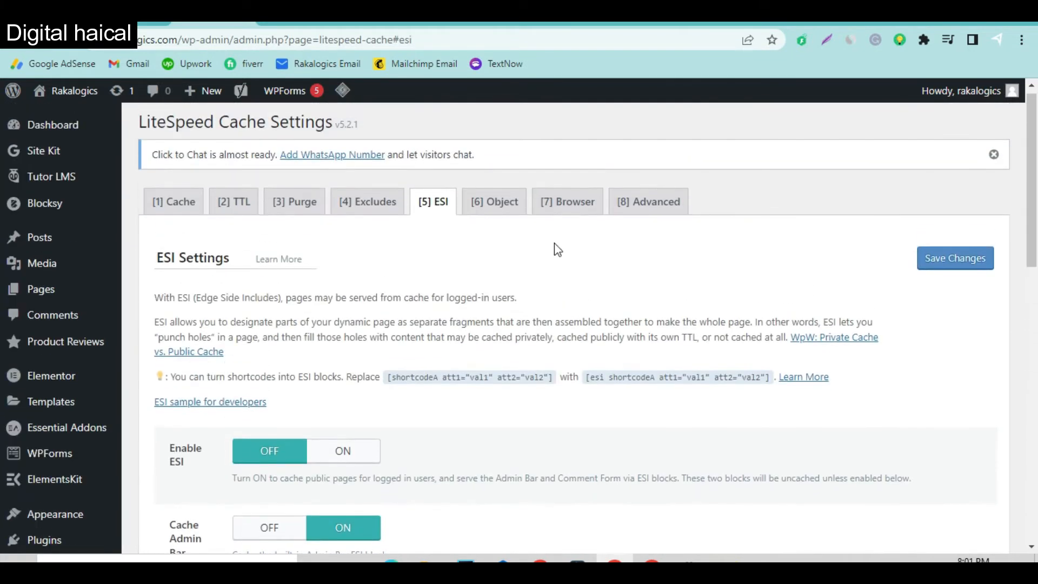
# Review the Object Cache settings and the Browser Cache settings with their TTL option
pyautogui.click(494, 203)
pyautogui.scroll(-3, 445, 404)
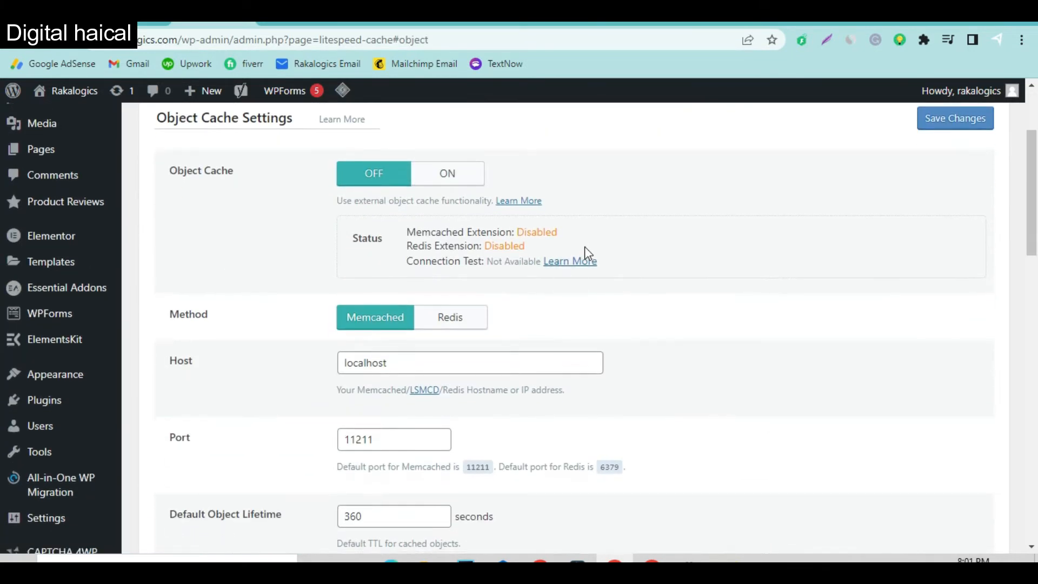
pyautogui.scroll(3, 585, 248)
pyautogui.click(571, 206)
pyautogui.scroll(-1, 525, 358)
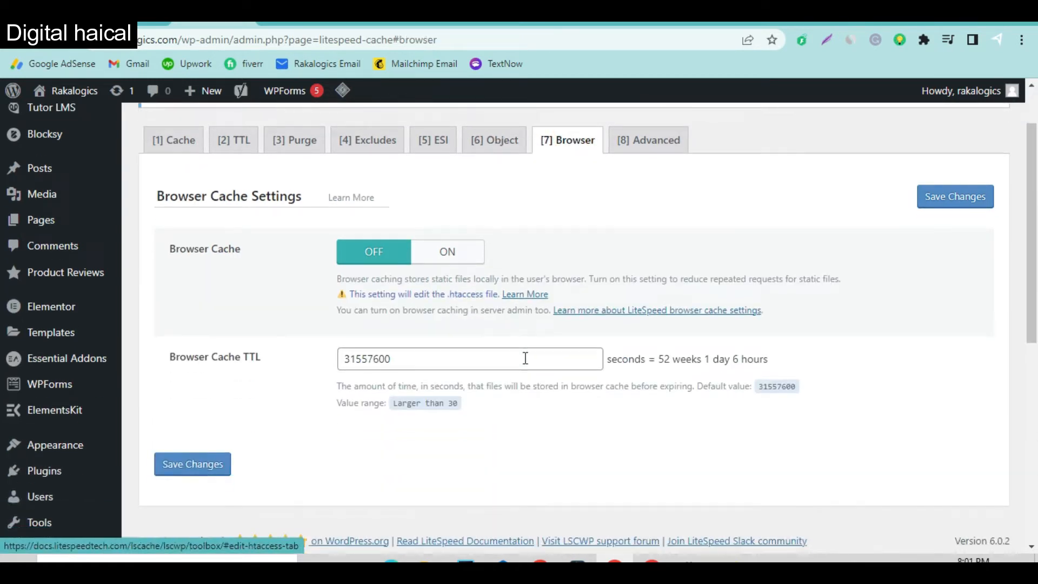
pyautogui.scroll(-1, 524, 358)
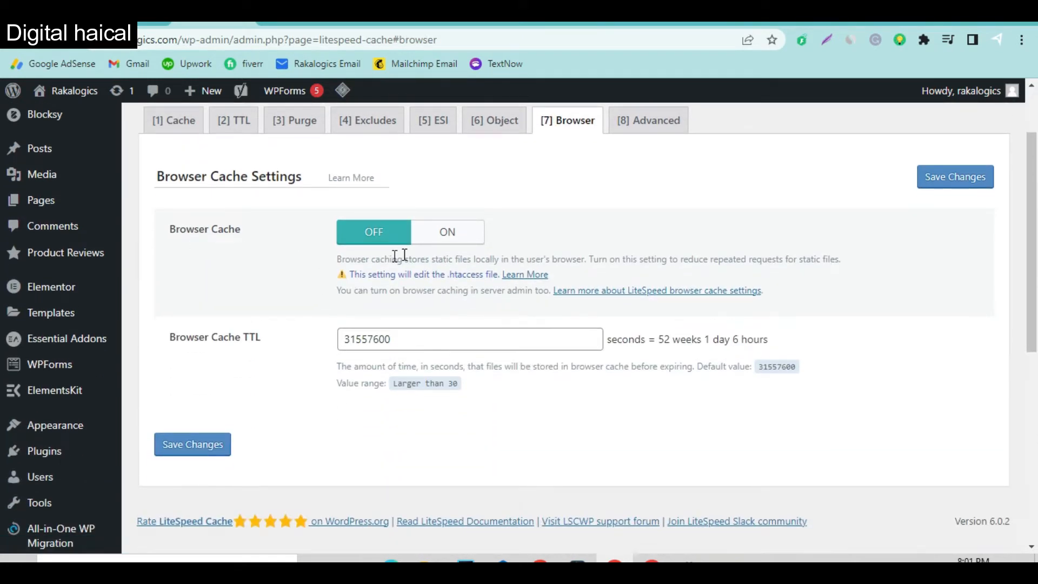
# Check the Advanced cache settings down to the HTTP/HTTPS compatibility and Instant Click options
pyautogui.click(655, 128)
pyautogui.scroll(-4, 426, 362)
pyautogui.scroll(-2, 424, 380)
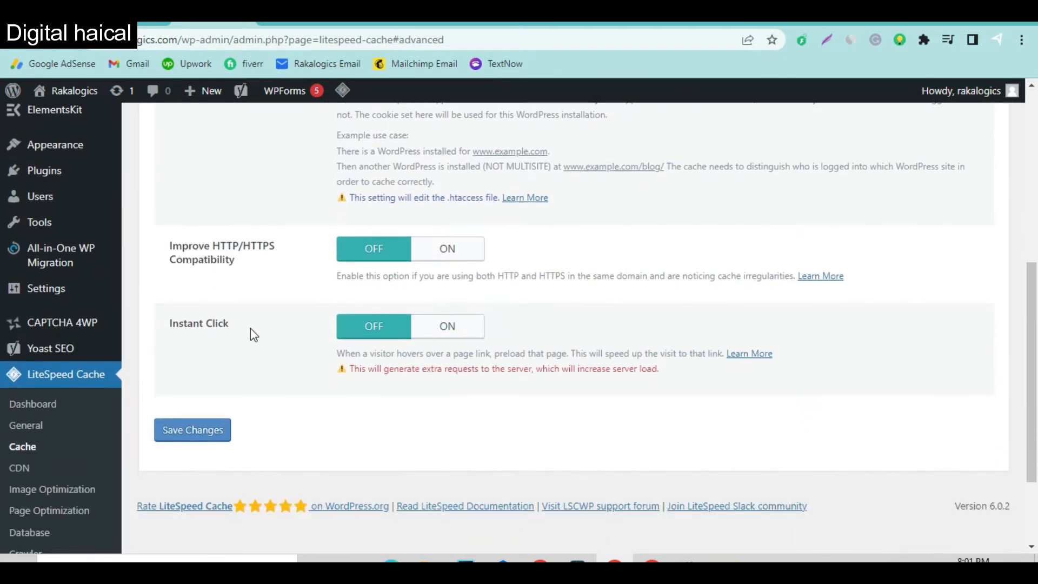
# Open LiteSpeed's CDN page and examine the QUIC.cloud CDN, CDN mapping and CDN URL settings
pyautogui.click(18, 469)
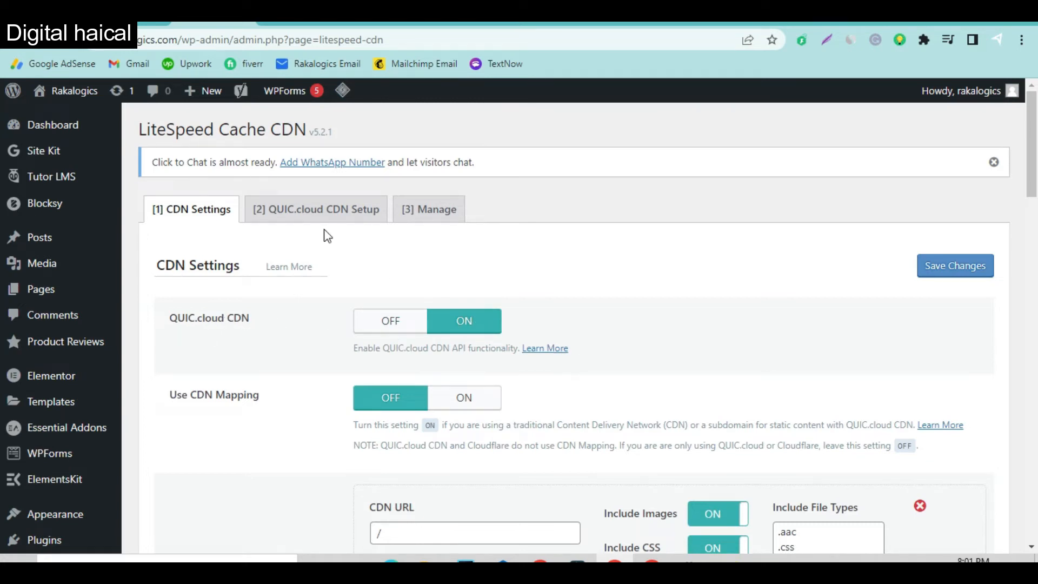
pyautogui.scroll(-2, 294, 433)
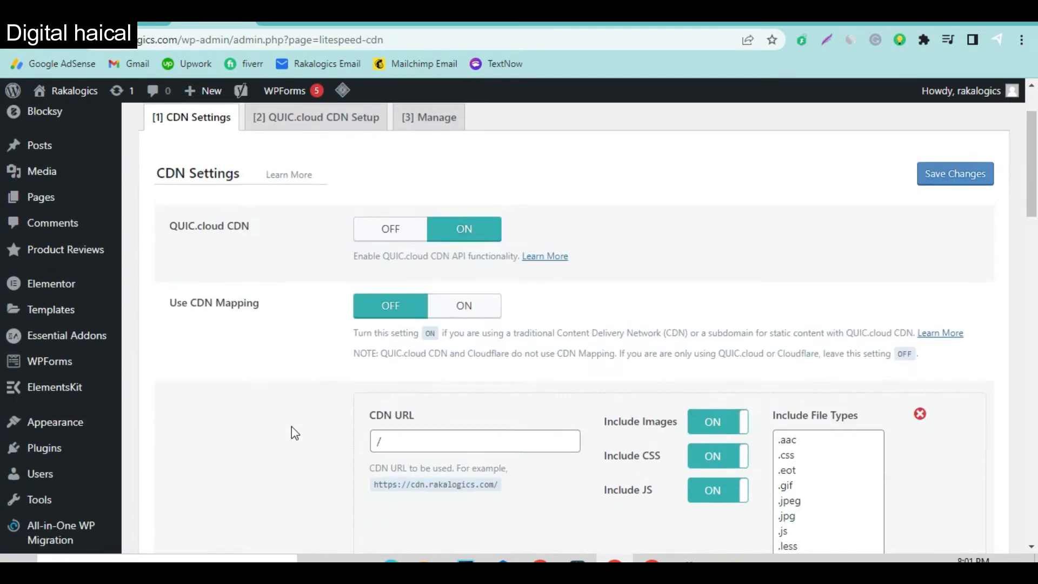
pyautogui.scroll(-10, 475, 375)
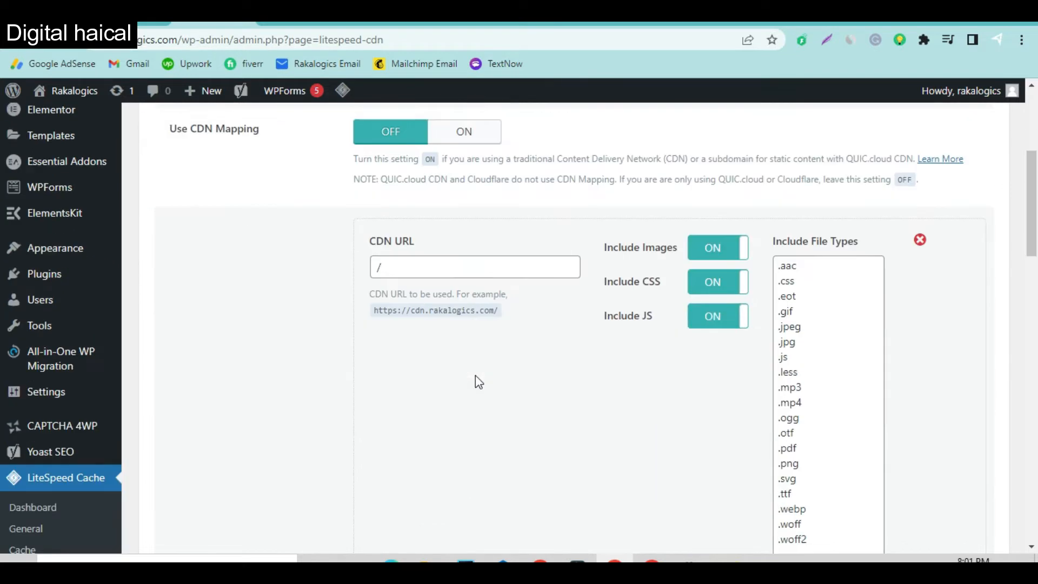
pyautogui.scroll(12, 475, 376)
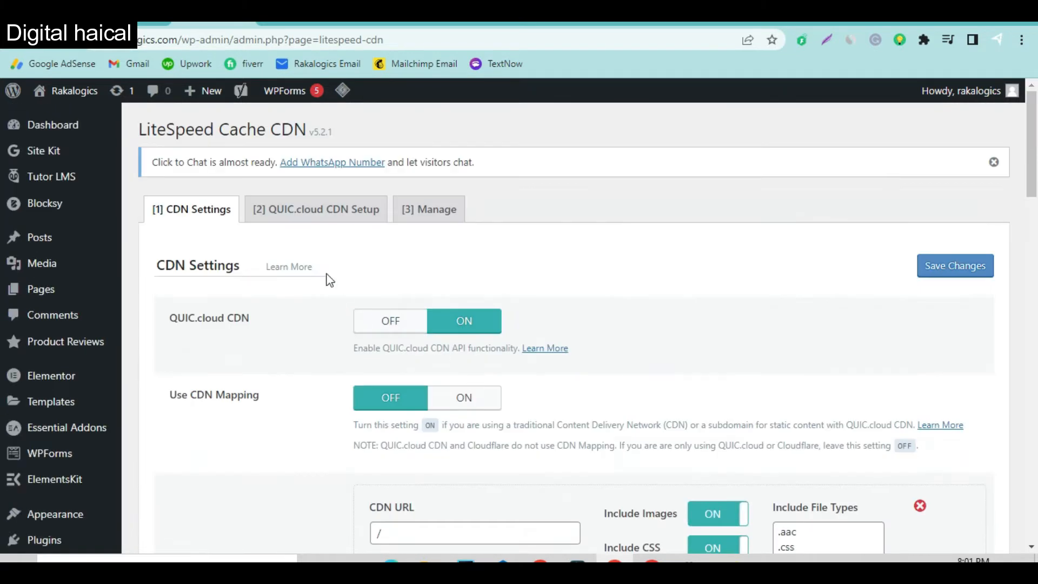
# Read through the QUIC.cloud CDN Setup instructions, notes and account setup section
pyautogui.click(316, 216)
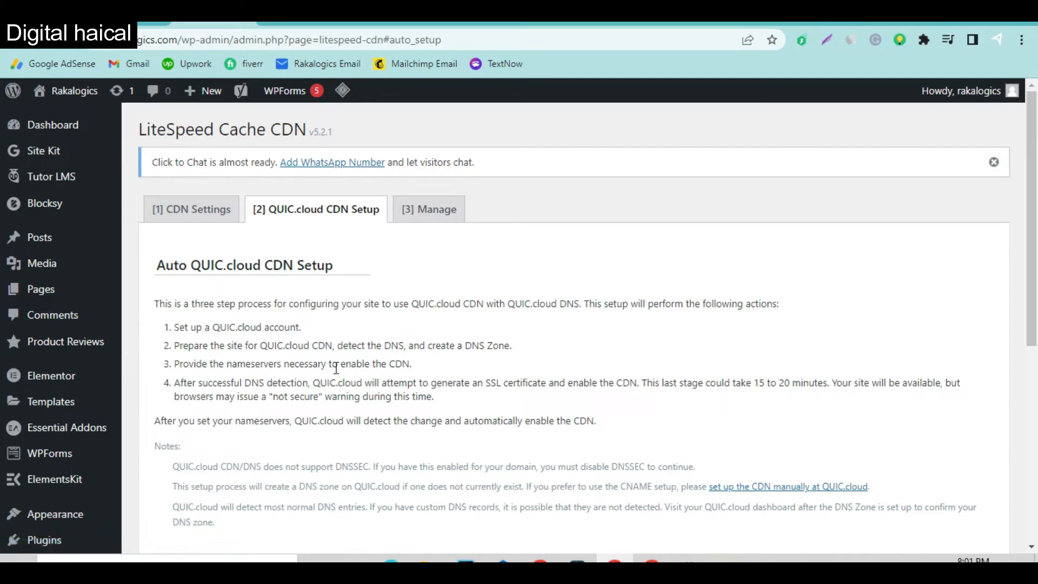
pyautogui.scroll(-5, 335, 368)
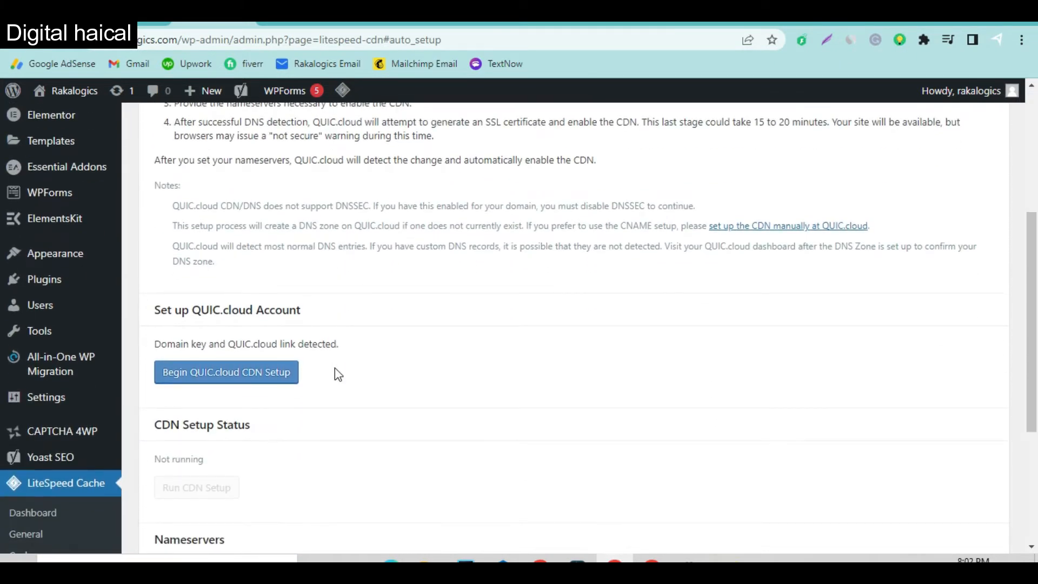
pyautogui.scroll(-3, 335, 371)
pyautogui.scroll(5, 335, 371)
pyautogui.scroll(3, 335, 367)
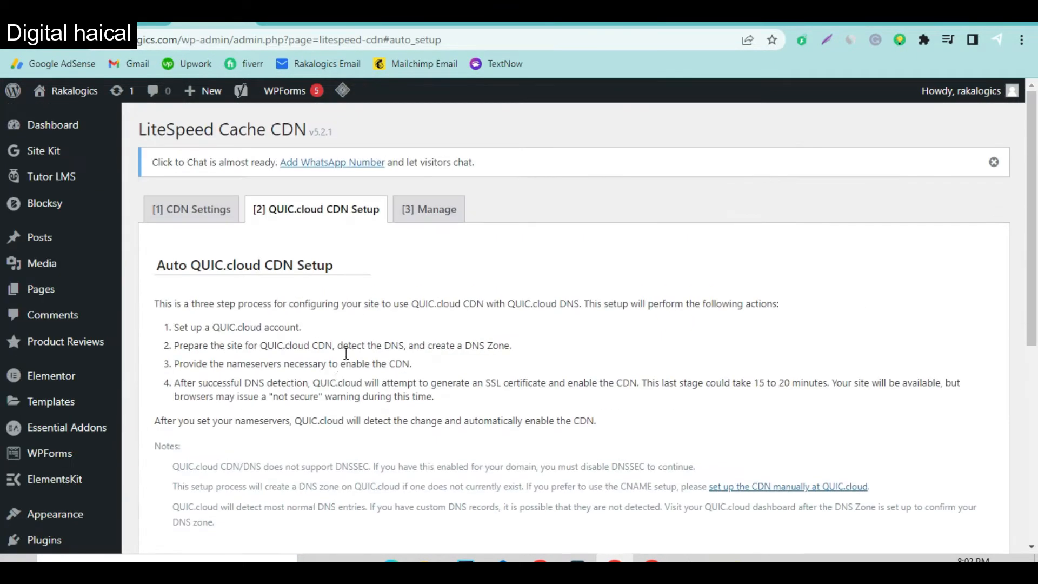
# Review the CDN management options for QUIC.cloud and Cloudflare
pyautogui.click(424, 206)
pyautogui.scroll(-3, 387, 497)
pyautogui.scroll(-3, 387, 494)
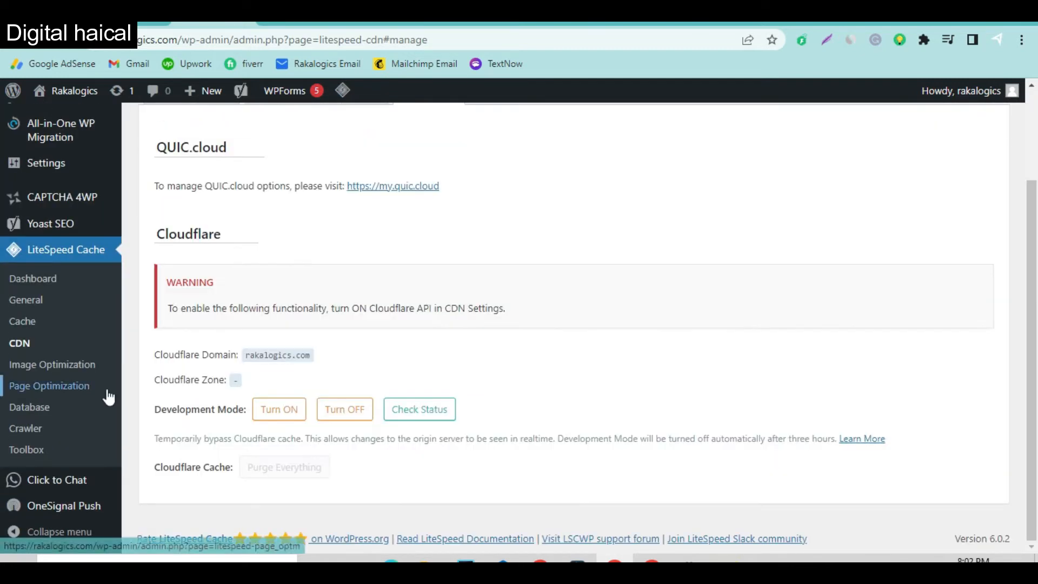
# Open LiteSpeed's Image Optimization page and review its summary down to the original image backup options
pyautogui.click(64, 365)
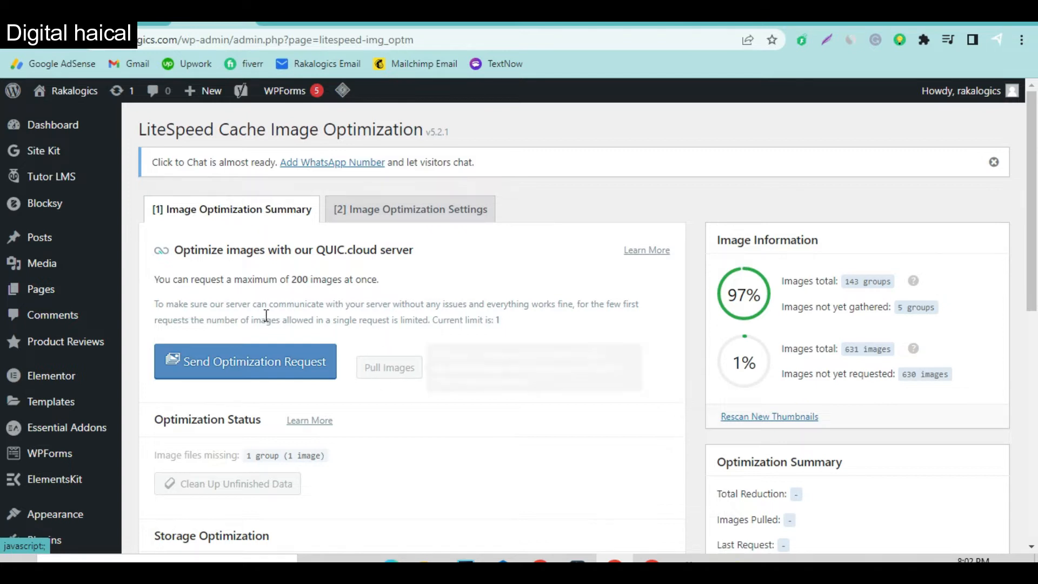
pyautogui.scroll(-9, 283, 417)
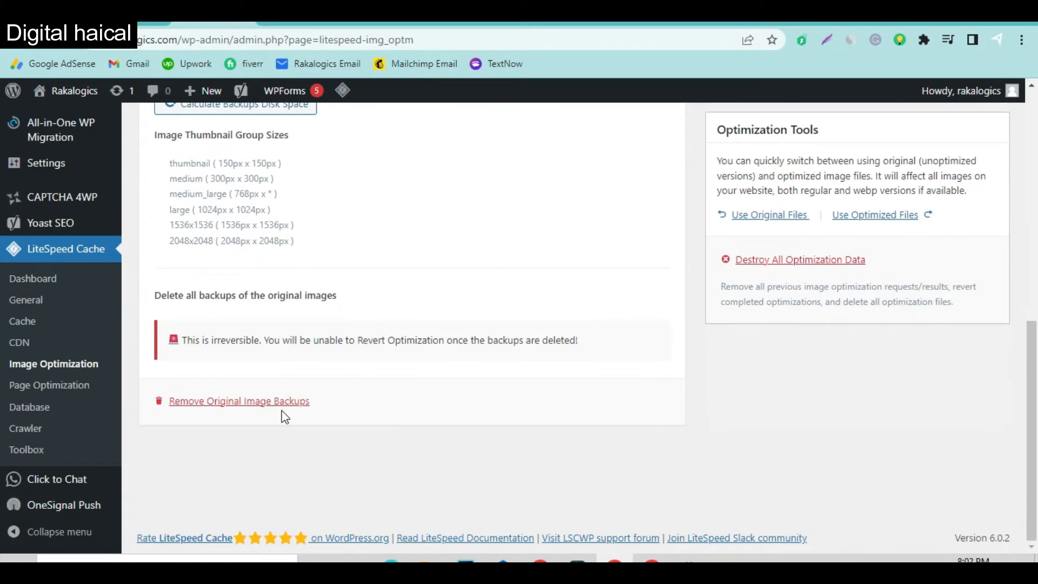
# Open the Image Optimization Settings and review the options from Auto Request Cron to Image WebP Replacement
pyautogui.scroll(8, 282, 416)
pyautogui.scroll(1, 283, 417)
pyautogui.click(423, 209)
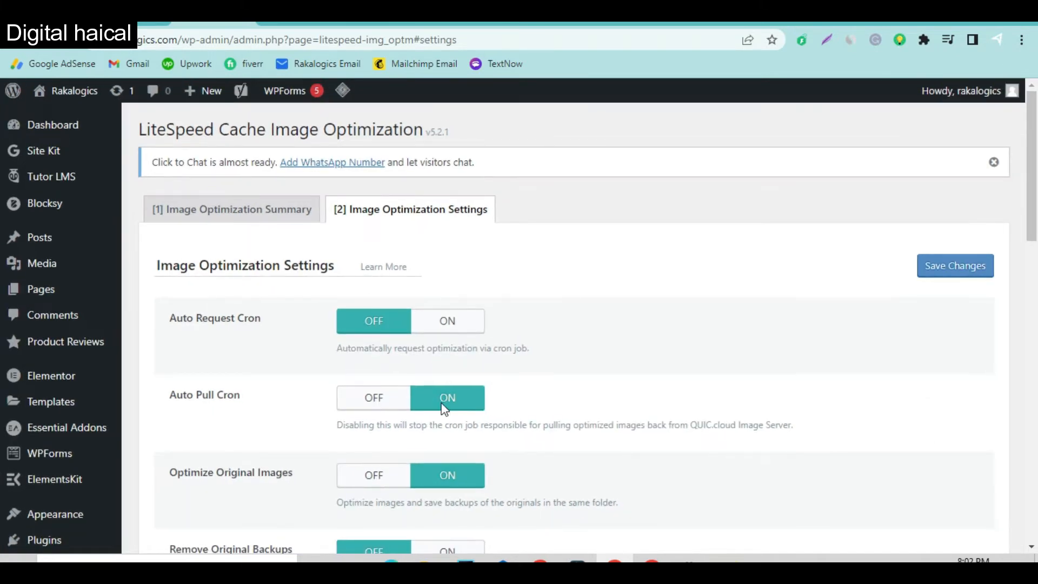
pyautogui.scroll(-4, 443, 411)
pyautogui.scroll(-2, 445, 454)
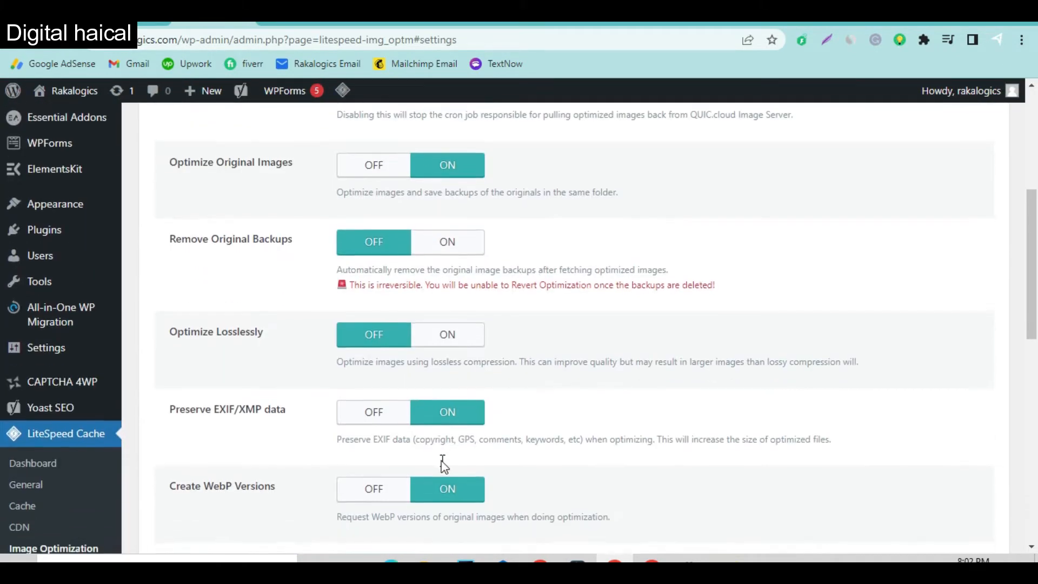
pyautogui.scroll(6, 476, 326)
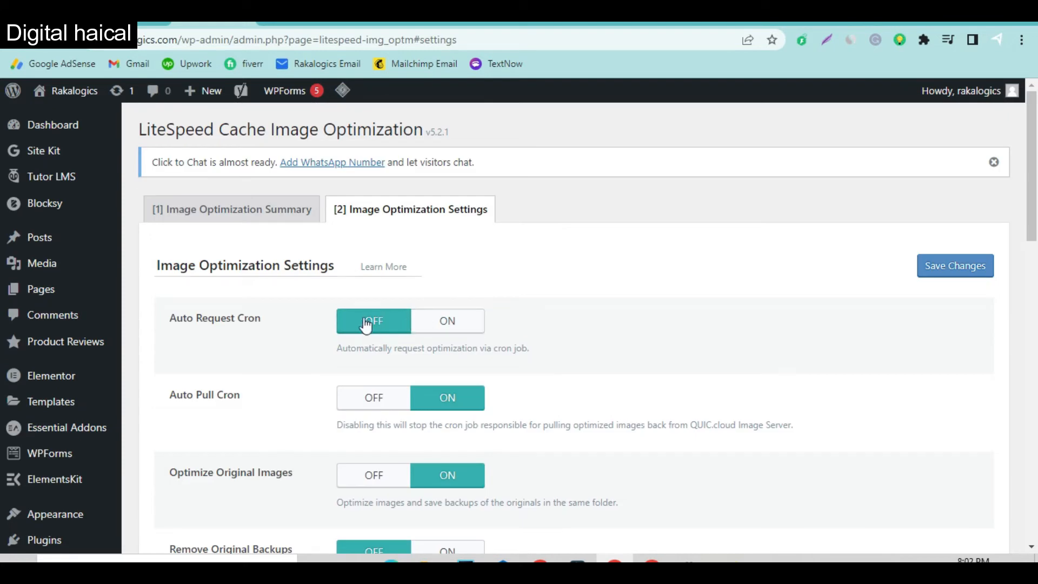
pyautogui.scroll(-4, 353, 339)
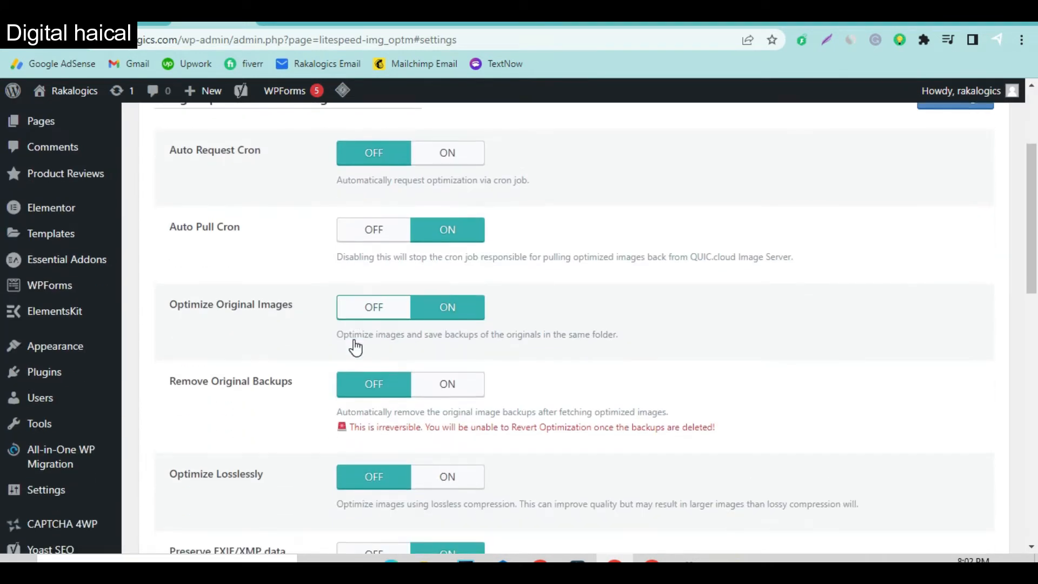
pyautogui.scroll(-2, 355, 346)
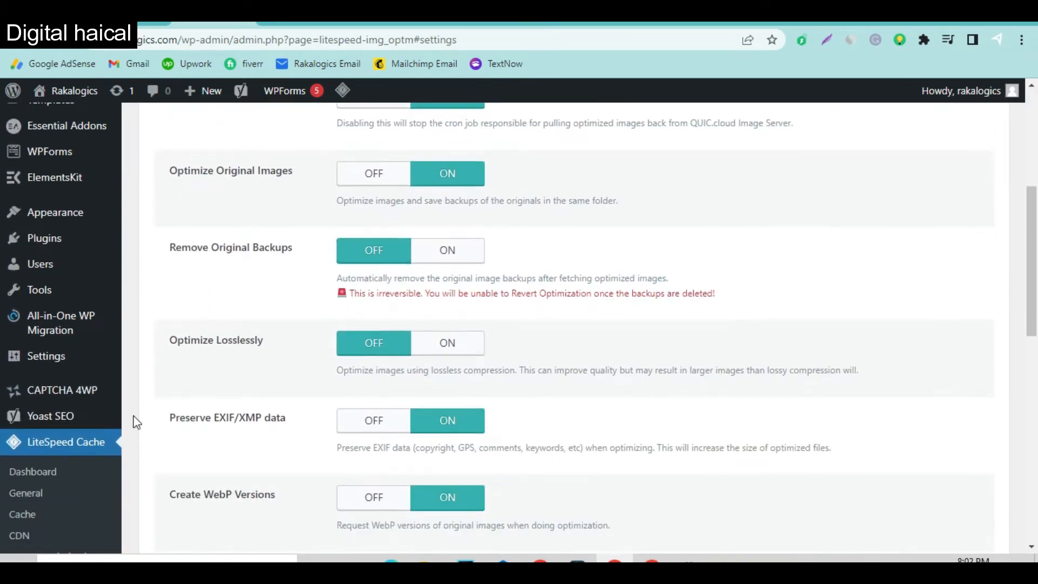
pyautogui.scroll(-2, 52, 471)
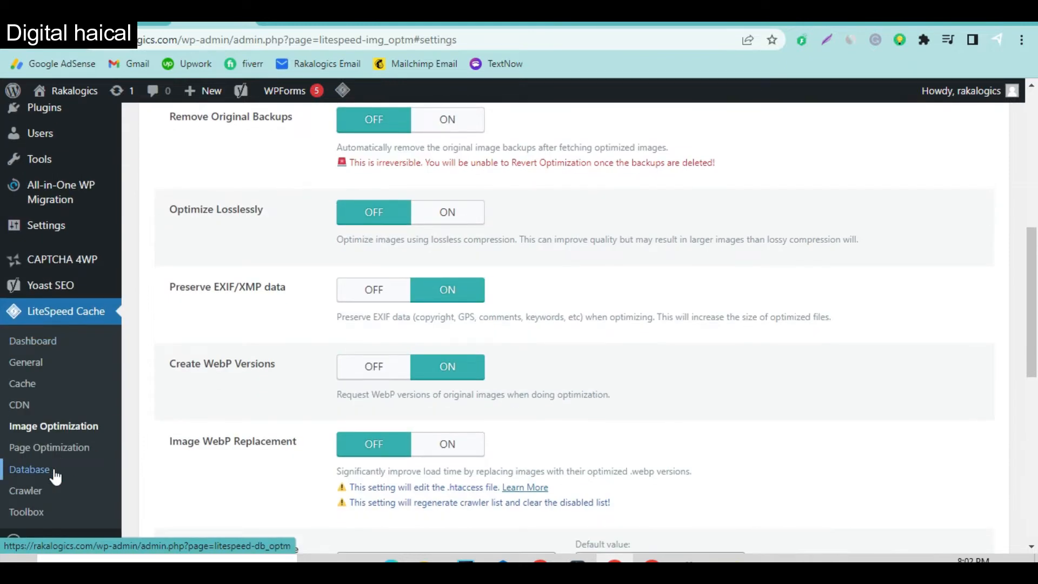
# Open LiteSpeed's Page Optimization page and review the CSS settings, including CSS Minify, CSS Combine, Generate UCSS and Load CSS Asynchronously
pyautogui.click(68, 455)
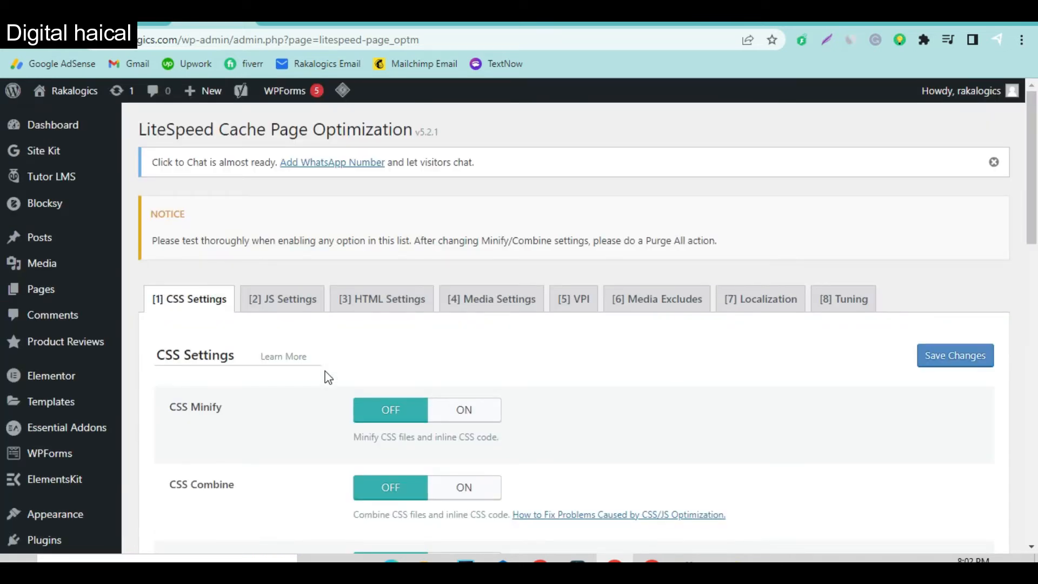
pyautogui.scroll(-2, 328, 377)
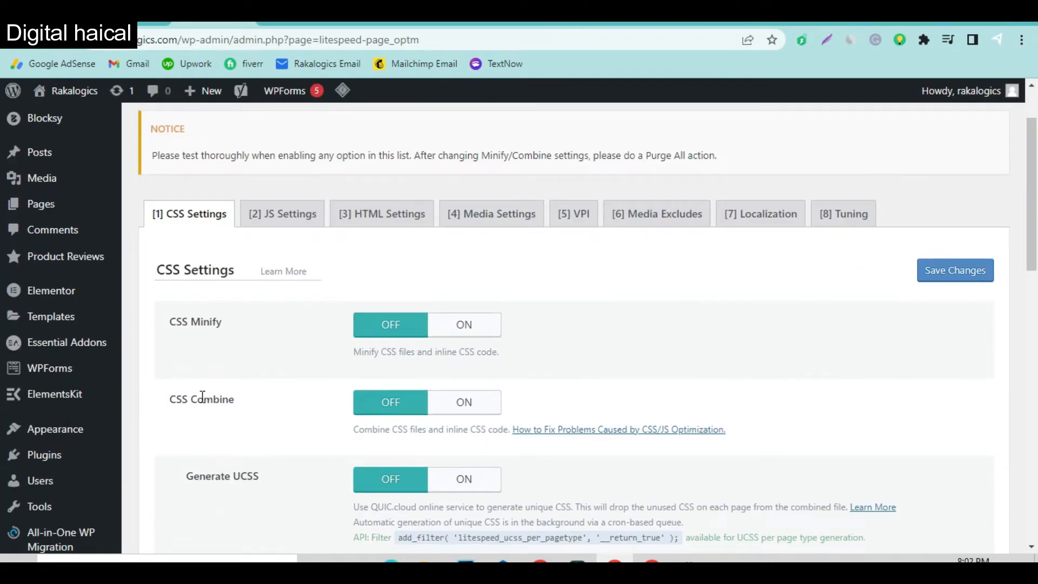
pyautogui.scroll(-2, 262, 454)
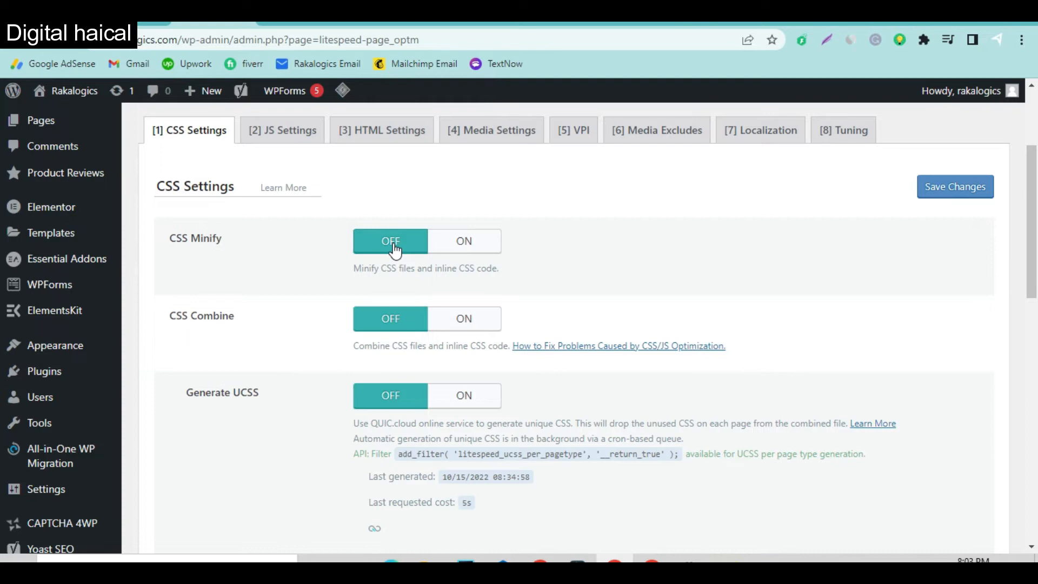
pyautogui.scroll(-5, 347, 306)
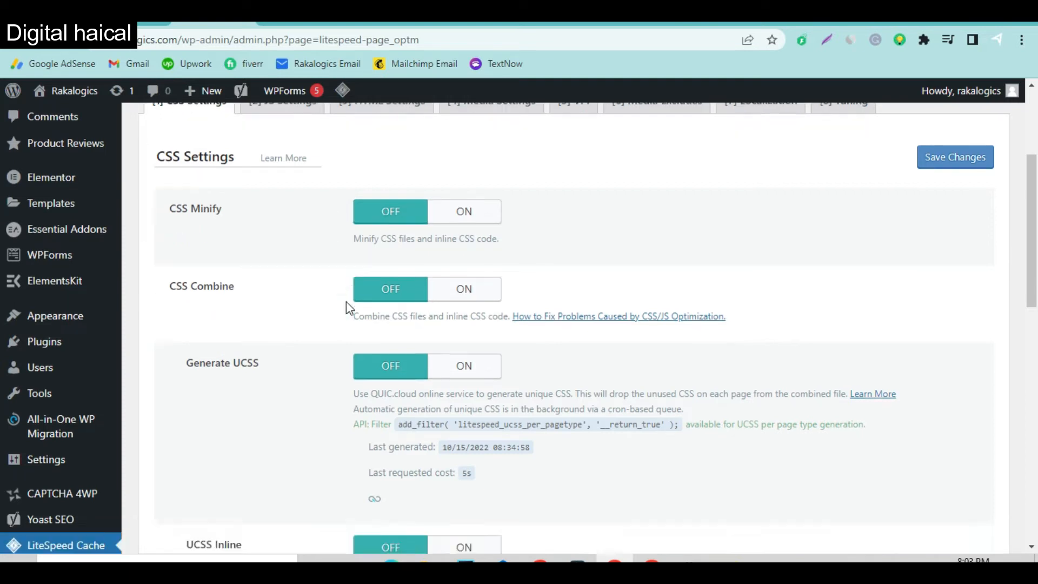
pyautogui.scroll(-8, 389, 449)
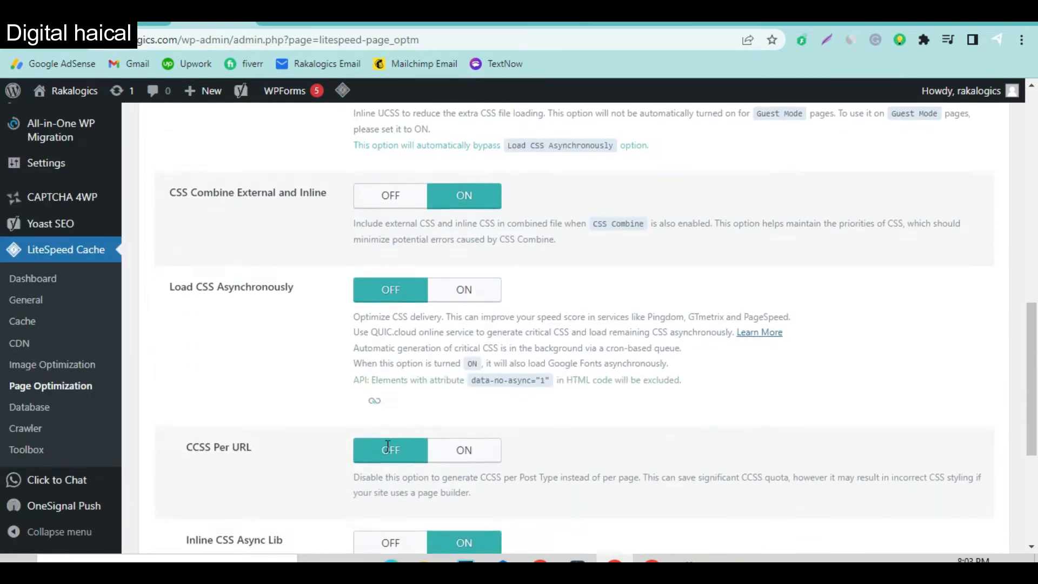
pyautogui.scroll(15, 388, 454)
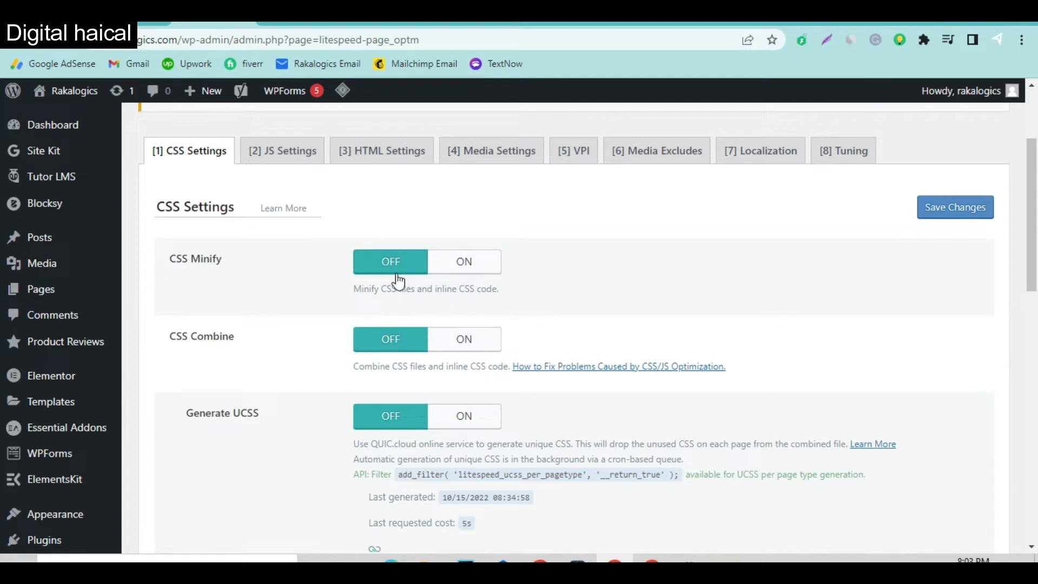
pyautogui.scroll(-8, 431, 359)
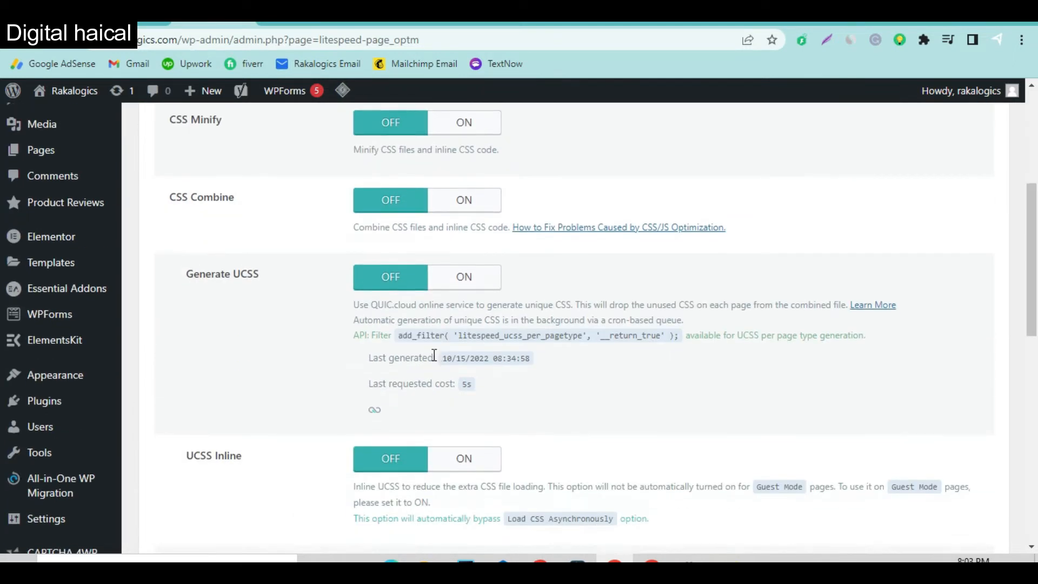
pyautogui.scroll(10, 432, 361)
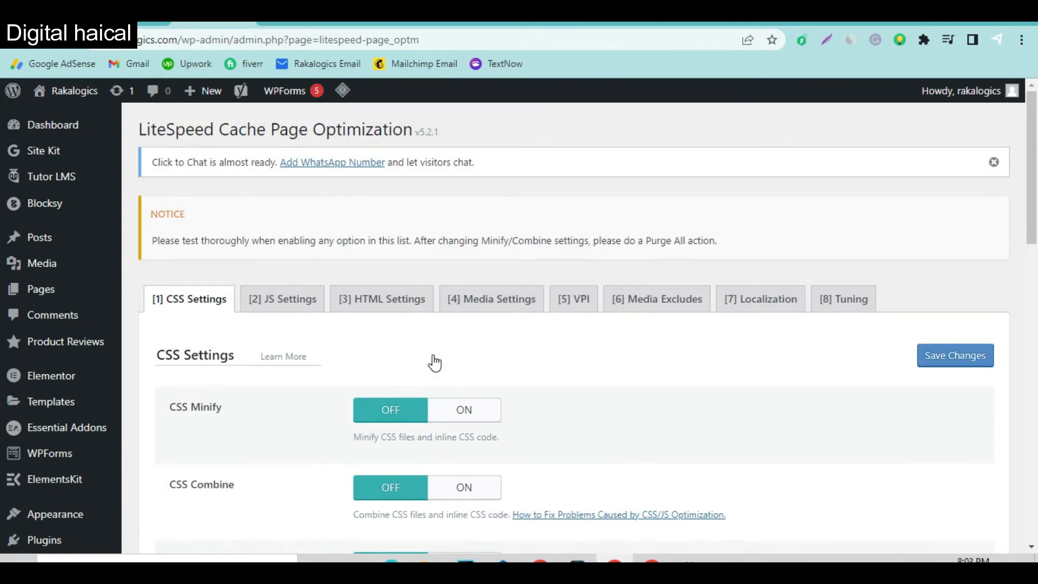
# Review the JS settings for page optimization, including JS Minify, JS Combine and Load JS Deferred
pyautogui.click(287, 308)
pyautogui.scroll(-2, 337, 371)
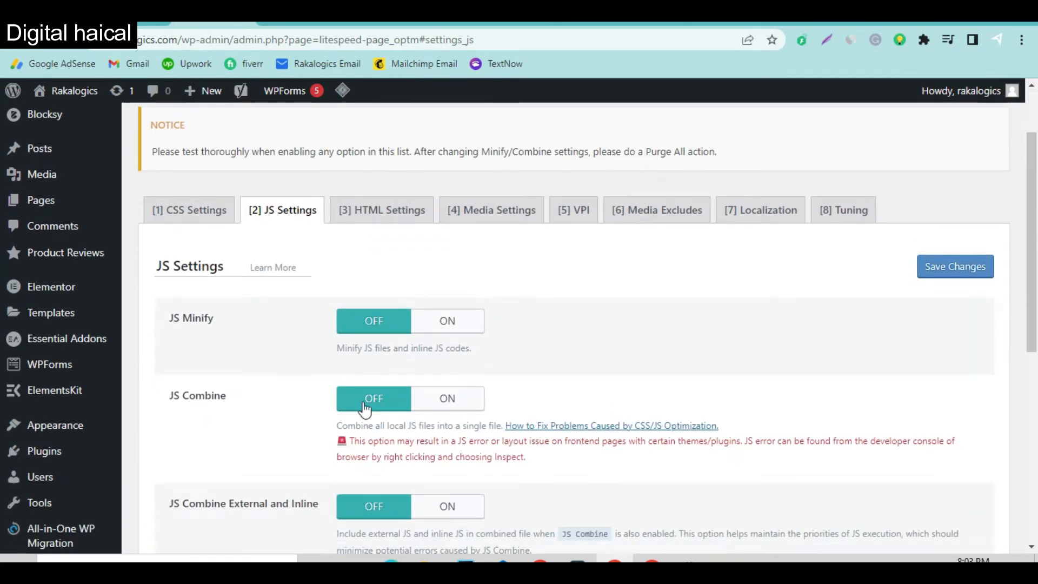
pyautogui.scroll(-1, 359, 433)
pyautogui.scroll(-1, 359, 449)
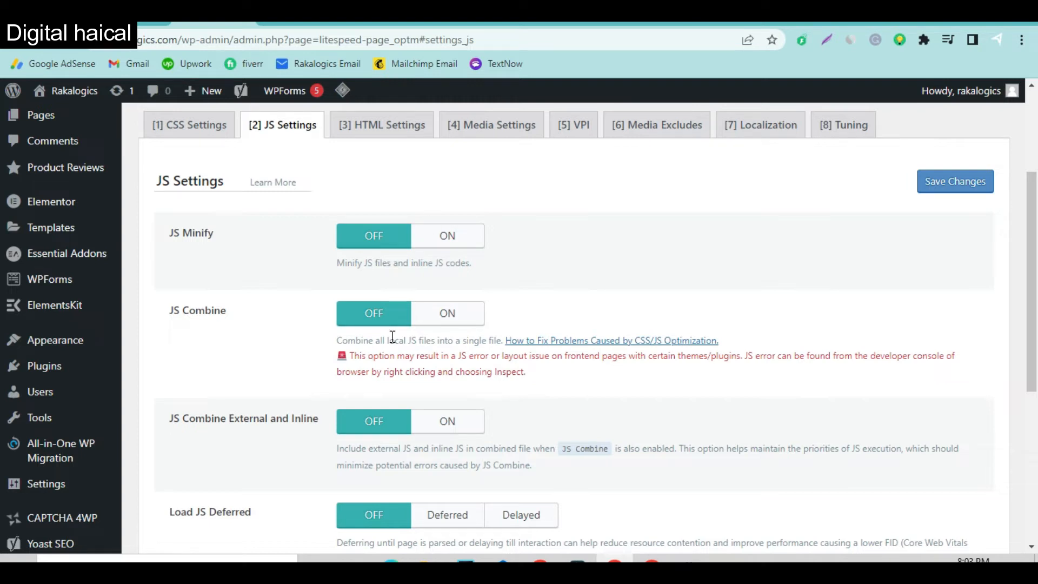
# Review the HTML settings from HTML Minify and DNS Prefetch down to Remove Google Fonts and Remove Noscript Tags
pyautogui.click(398, 143)
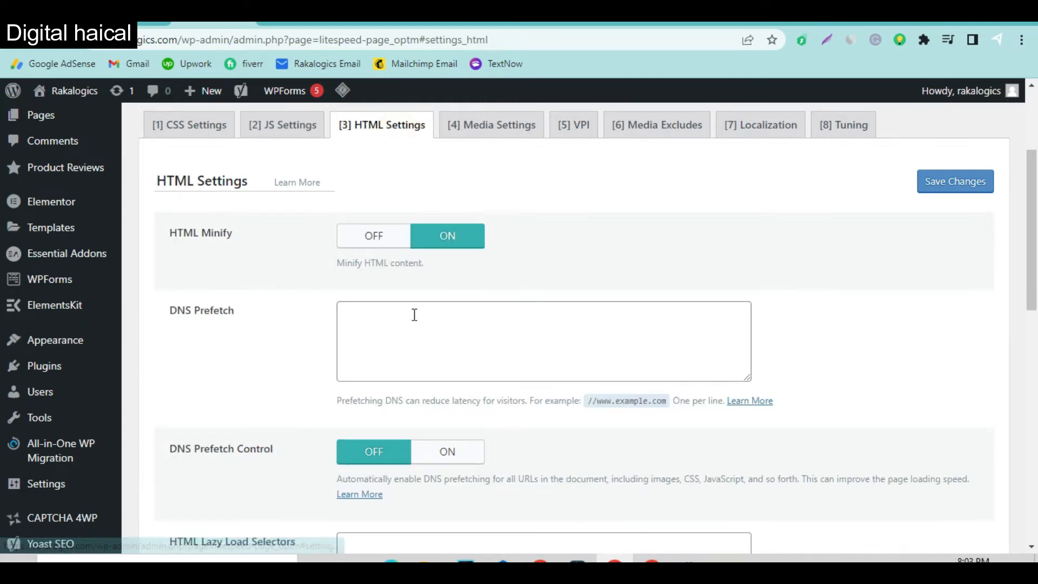
pyautogui.scroll(-1, 467, 293)
pyautogui.scroll(-7, 467, 294)
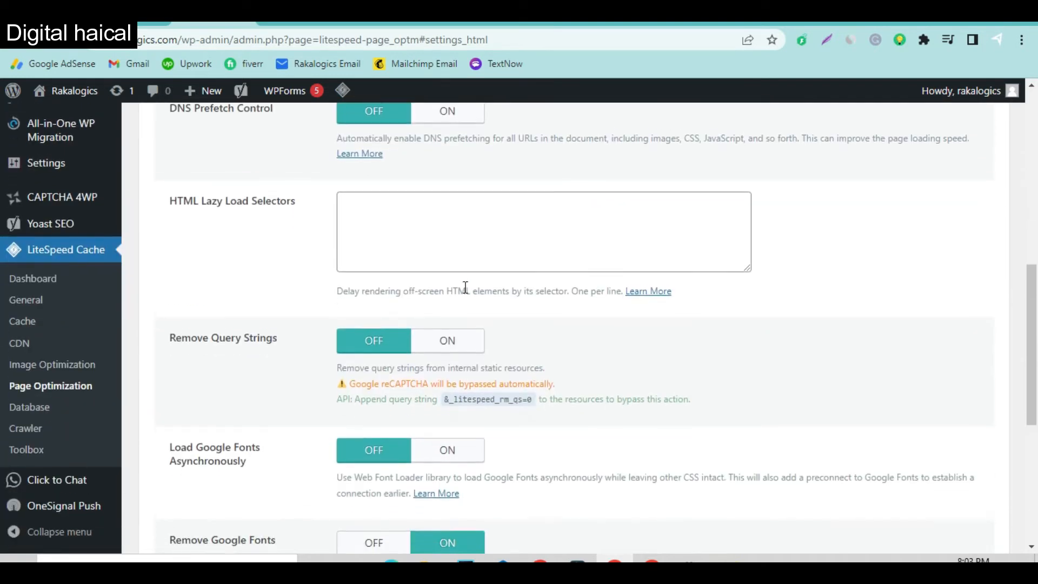
pyautogui.scroll(-4, 464, 287)
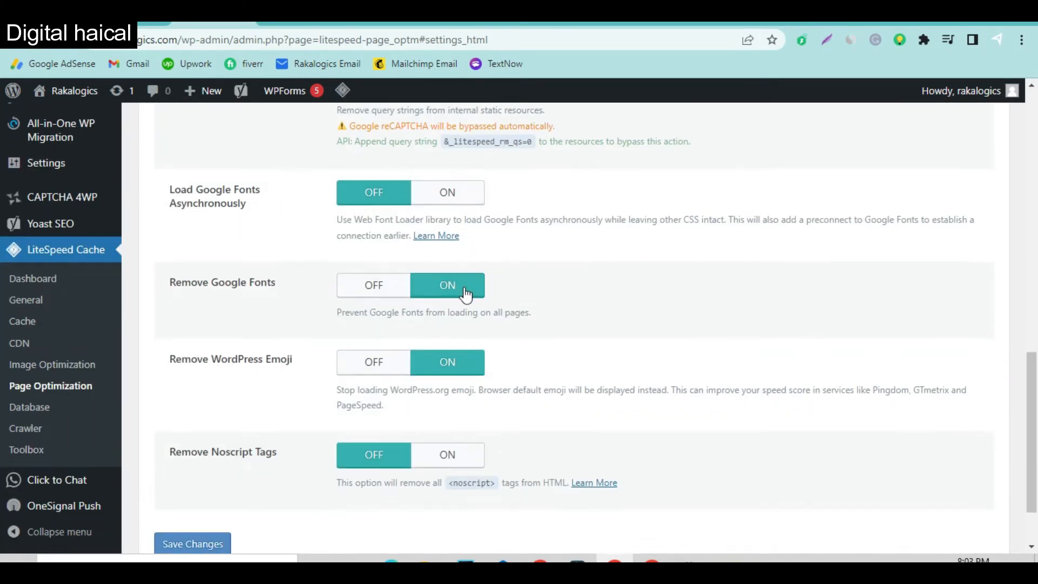
pyautogui.scroll(-2, 459, 286)
pyautogui.scroll(15, 464, 294)
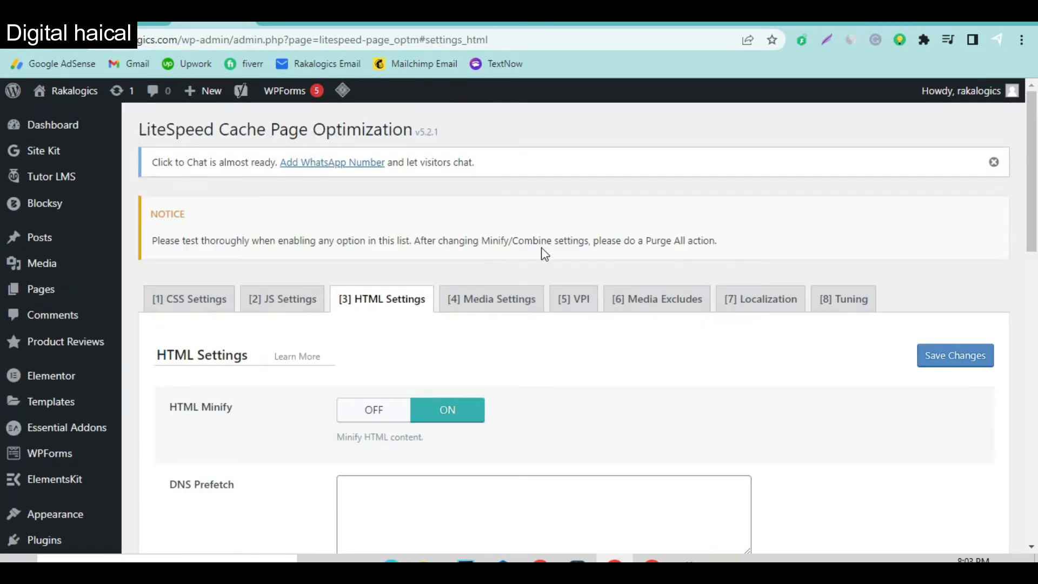
# Review the Media Settings from Lazy Load Images through the placeholder and LQIP options to Add Missing Sizes
pyautogui.click(489, 303)
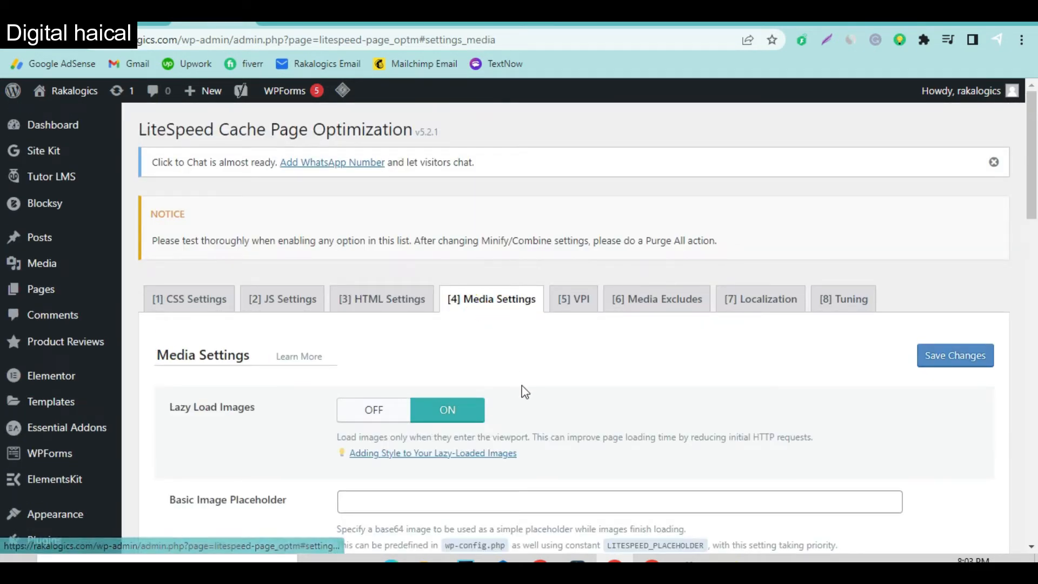
pyautogui.scroll(-2, 524, 394)
pyautogui.moveTo(173, 331)
pyautogui.mouseDown()
pyautogui.moveTo(251, 333)
pyautogui.moveTo(179, 330)
pyautogui.mouseUp()
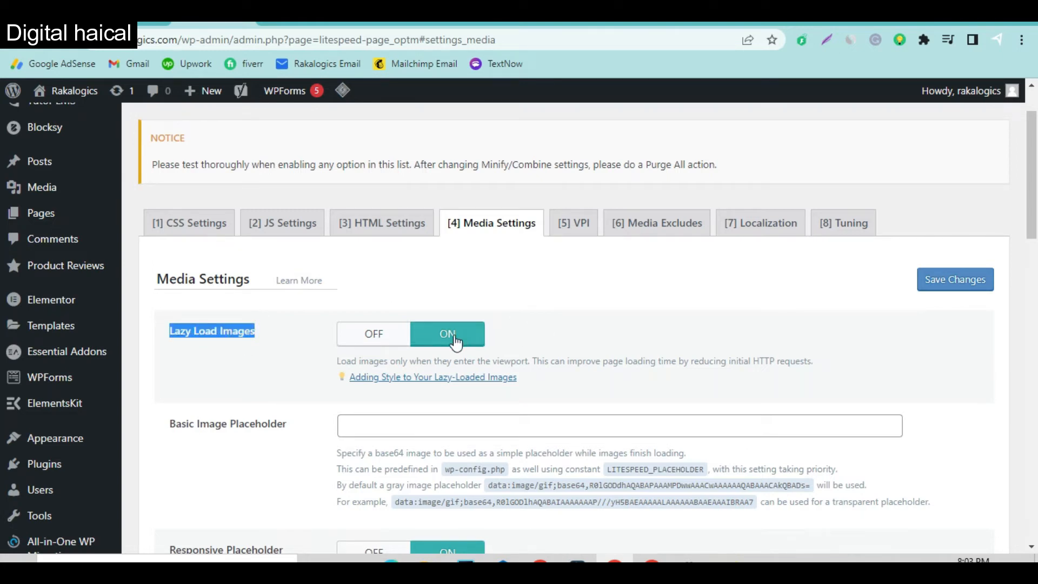
pyautogui.click(545, 336)
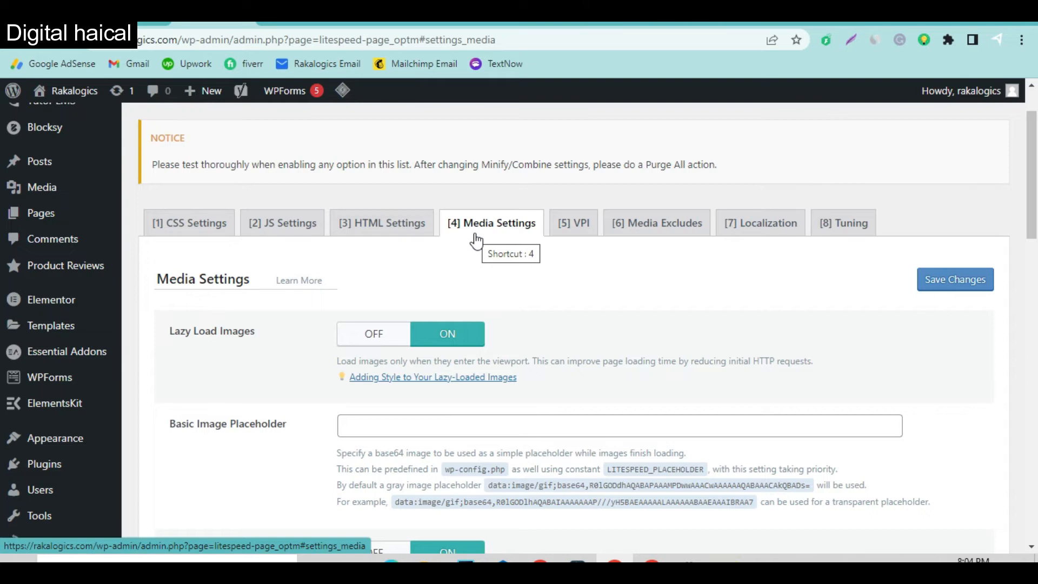
pyautogui.scroll(-6, 458, 394)
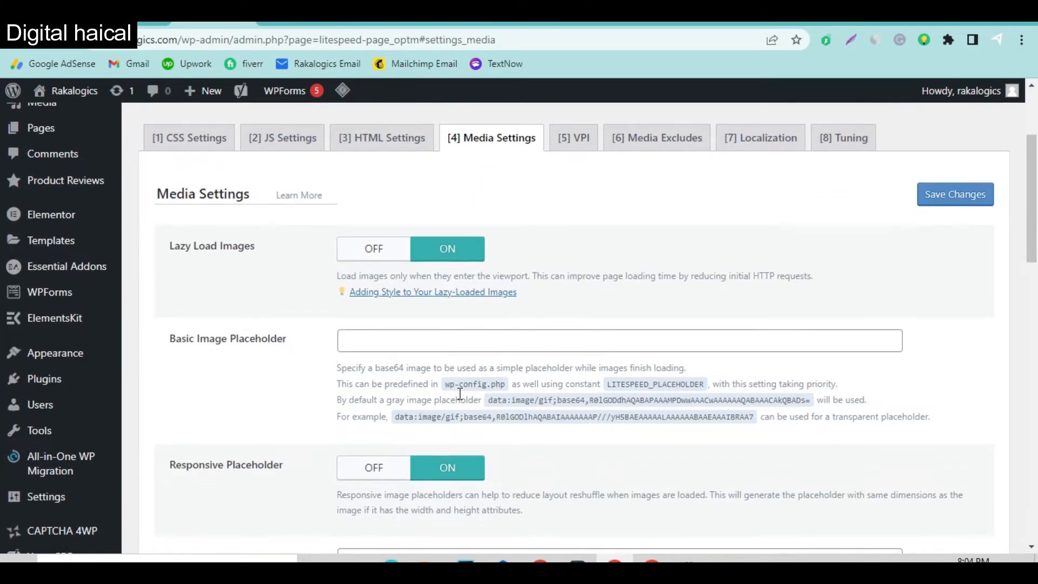
pyautogui.scroll(-8, 459, 394)
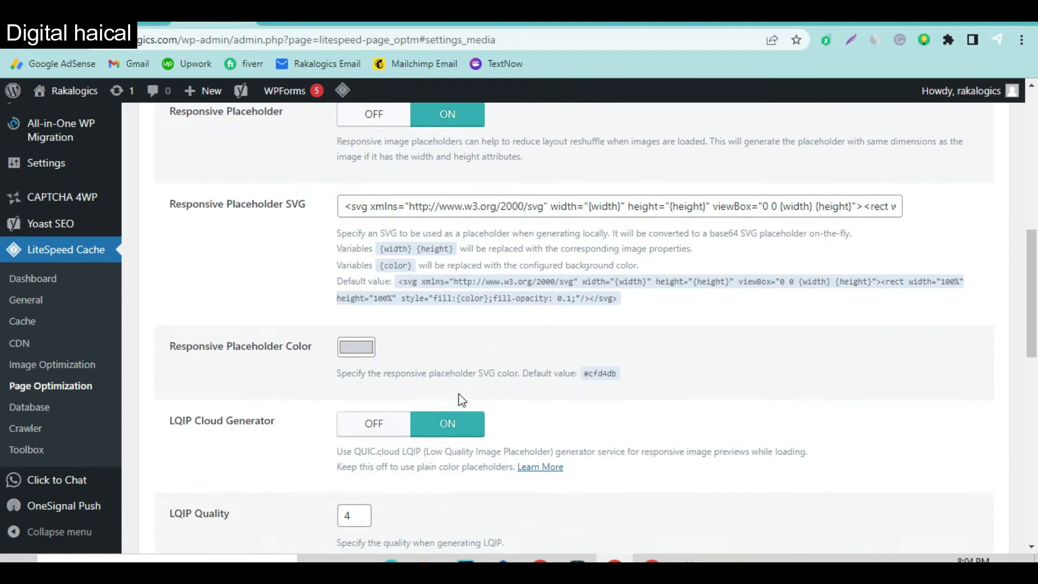
pyautogui.scroll(-4, 458, 393)
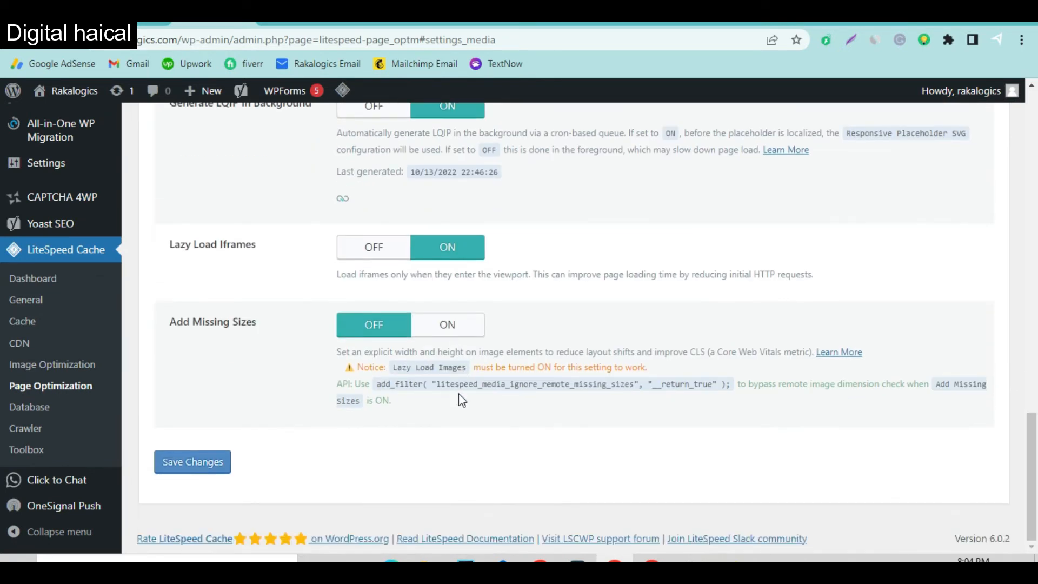
# Open the Media Excludes settings and examine the logo path under Lazy Load Image Excludes and the remaining exclude fields
pyautogui.scroll(15, 458, 394)
pyautogui.click(657, 163)
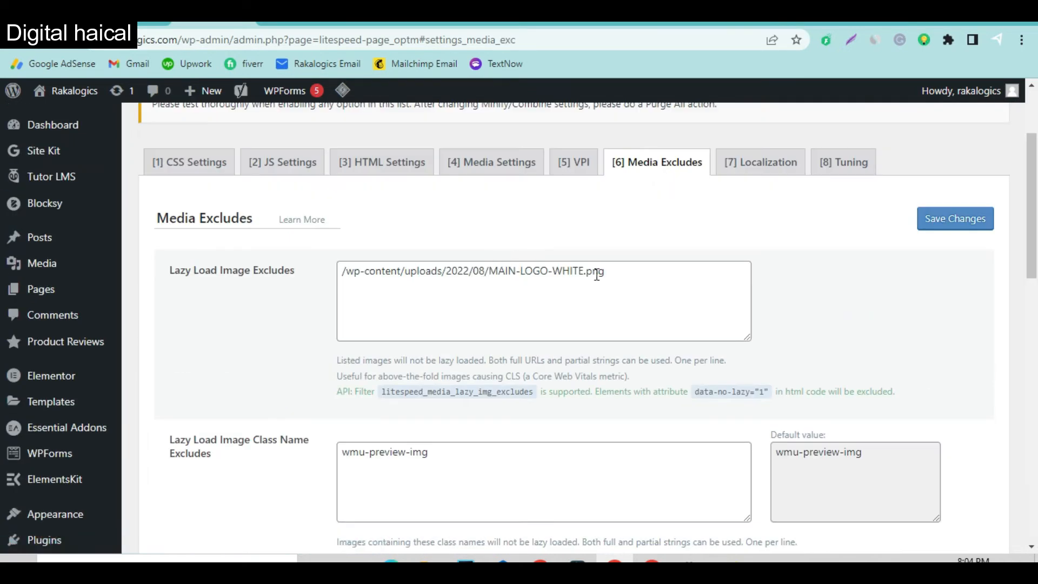
pyautogui.moveTo(627, 274); pyautogui.dragTo(341, 271)
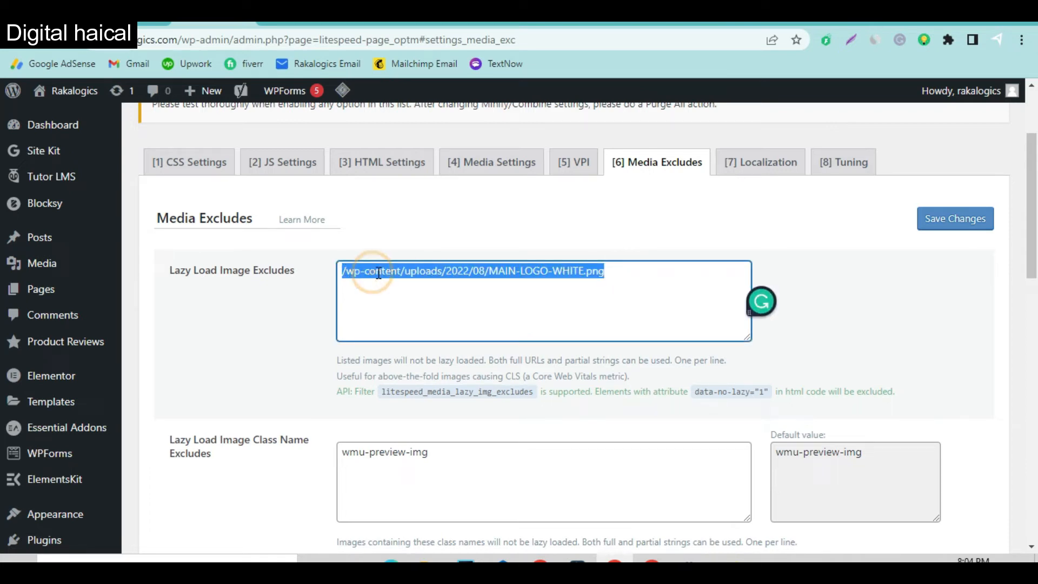
pyautogui.click(428, 297)
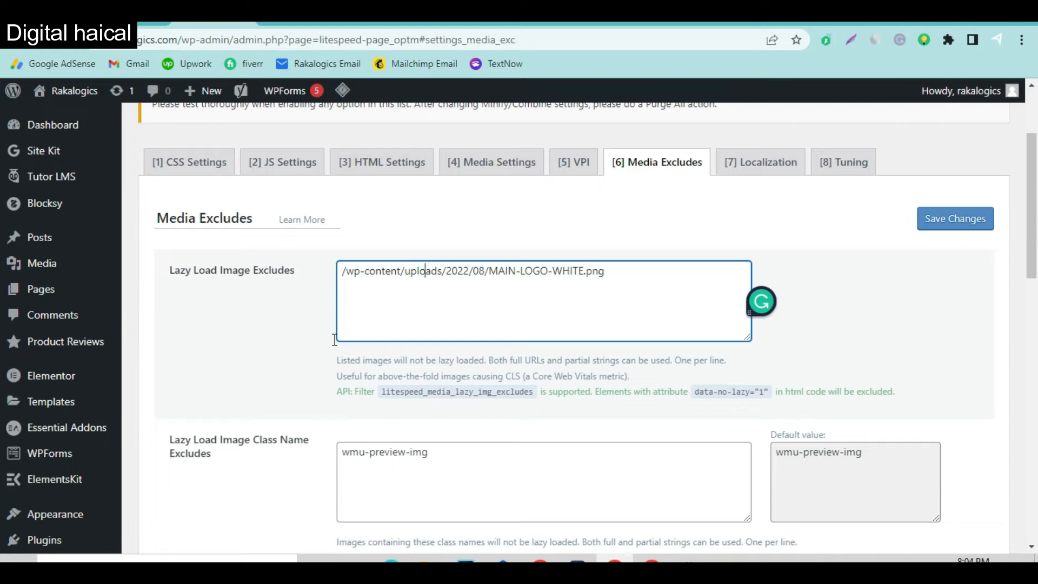
pyautogui.scroll(-7, 114, 357)
pyautogui.scroll(-1, 54, 459)
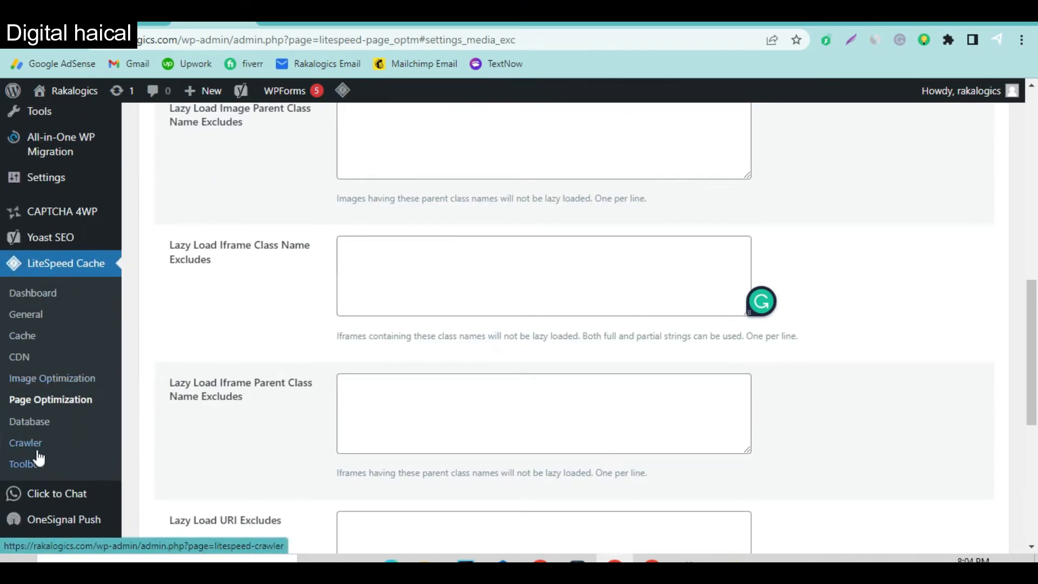
# Open LiteSpeed's Database optimization page and run Clean All in the Database Optimizer
pyautogui.click(34, 425)
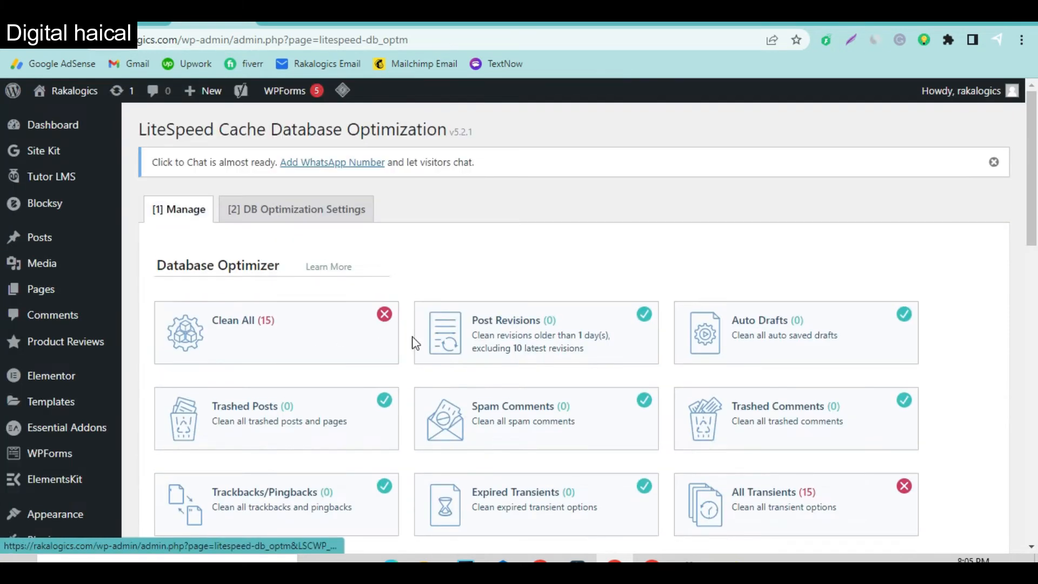
pyautogui.scroll(-2, 415, 343)
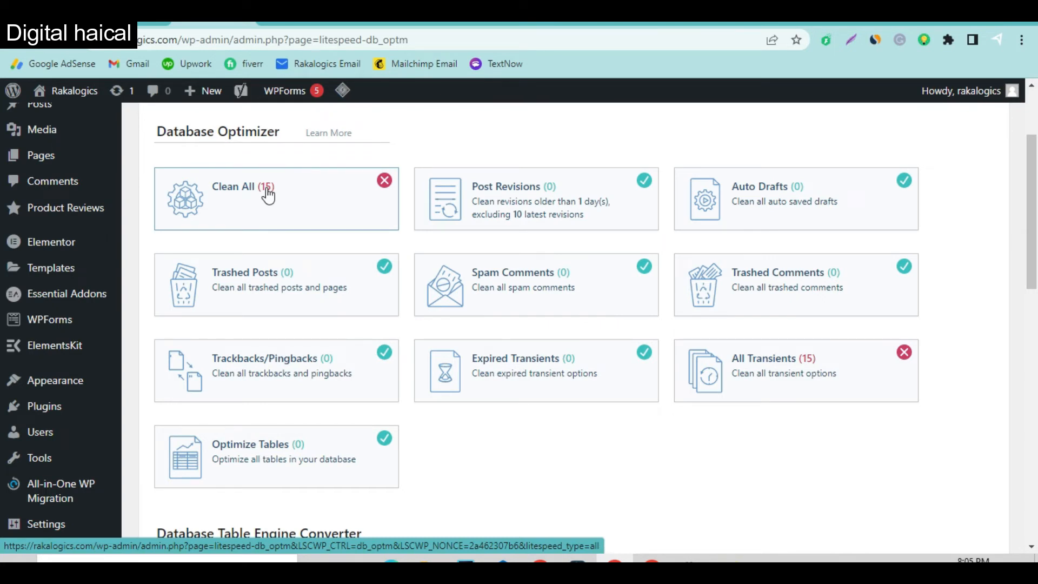
pyautogui.click(268, 195)
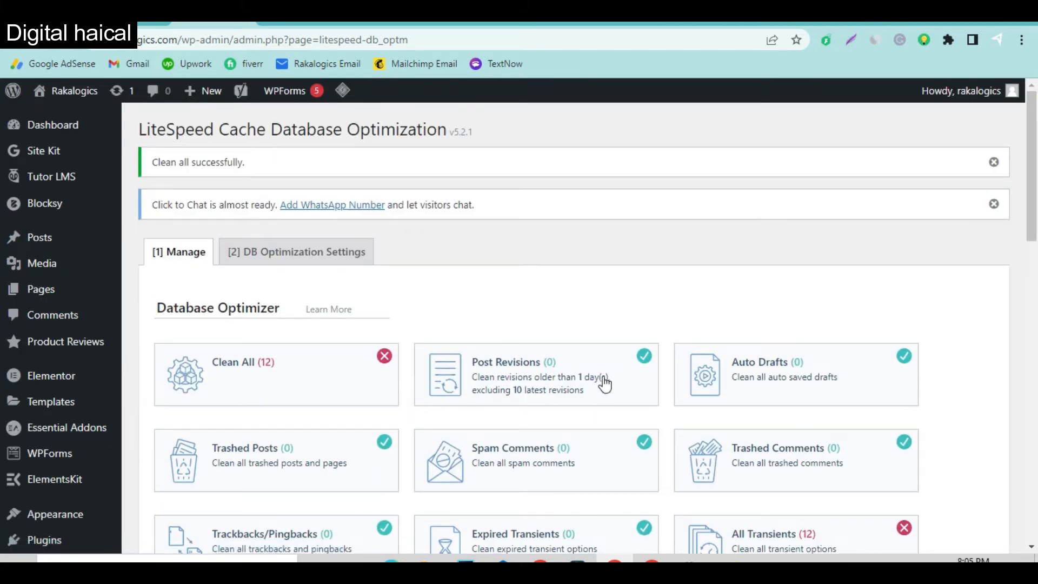
# Review the remaining Database Optimizer items, the Database Table Engine Converter and the Database Summary
pyautogui.scroll(-4, 602, 382)
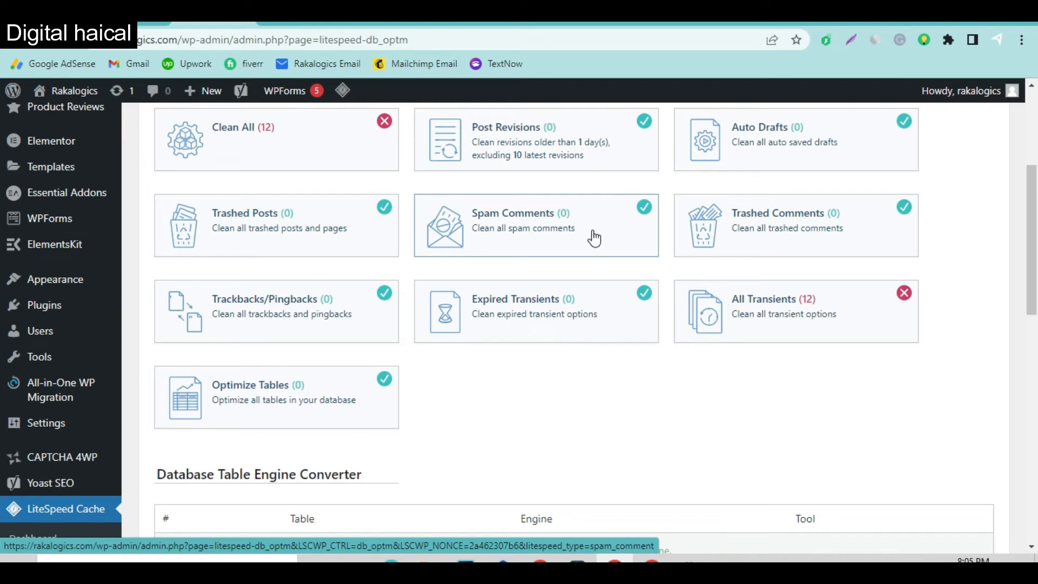
pyautogui.scroll(-4, 543, 191)
pyautogui.scroll(4, 333, 382)
pyautogui.scroll(-5, 332, 380)
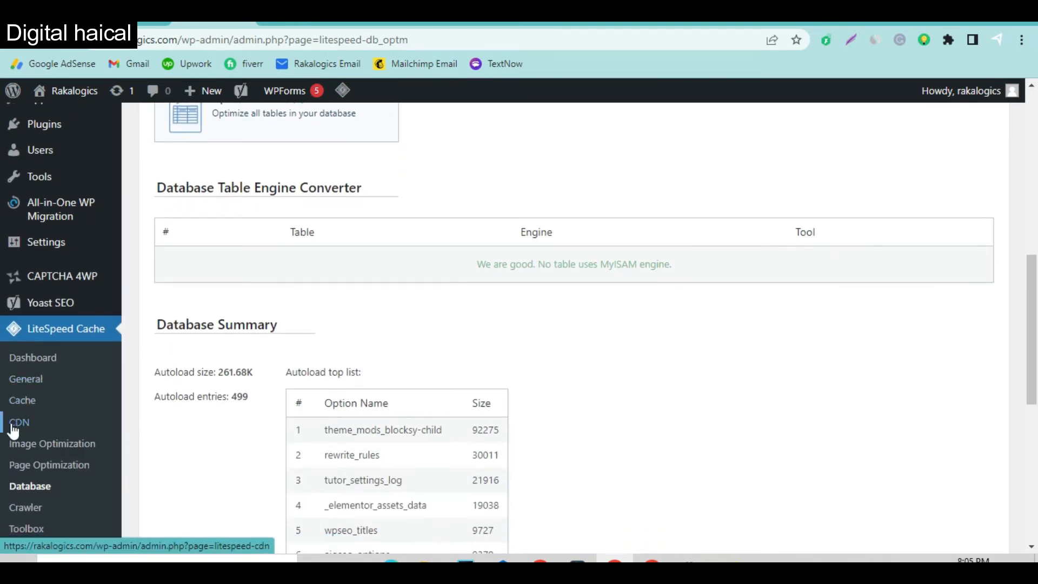
# Open the DB Optimization Settings of the LiteSpeed Cache Database page
pyautogui.scroll(-2, 13, 430)
pyautogui.click(24, 427)
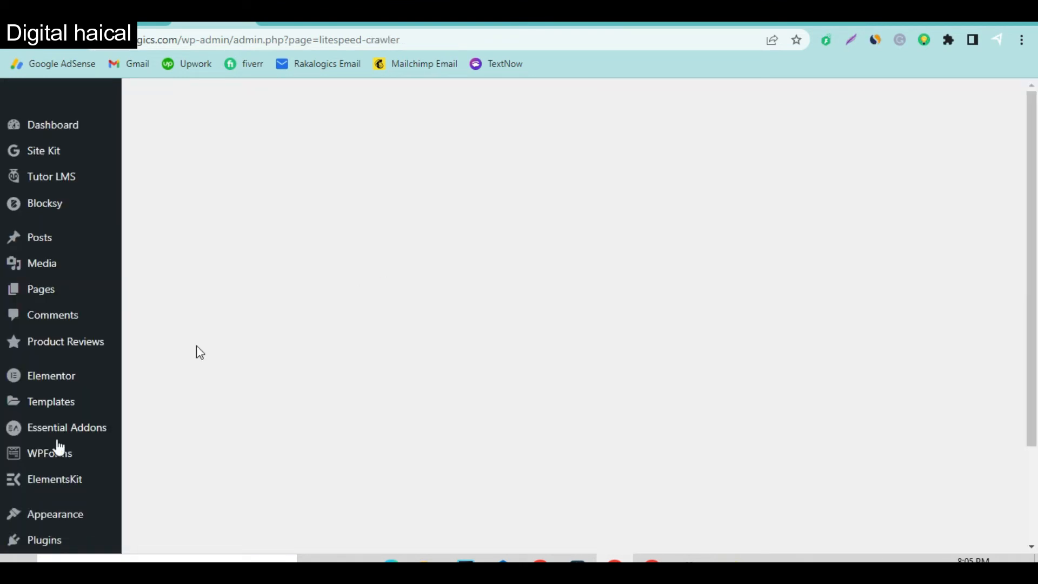
pyautogui.scroll(-10, 81, 512)
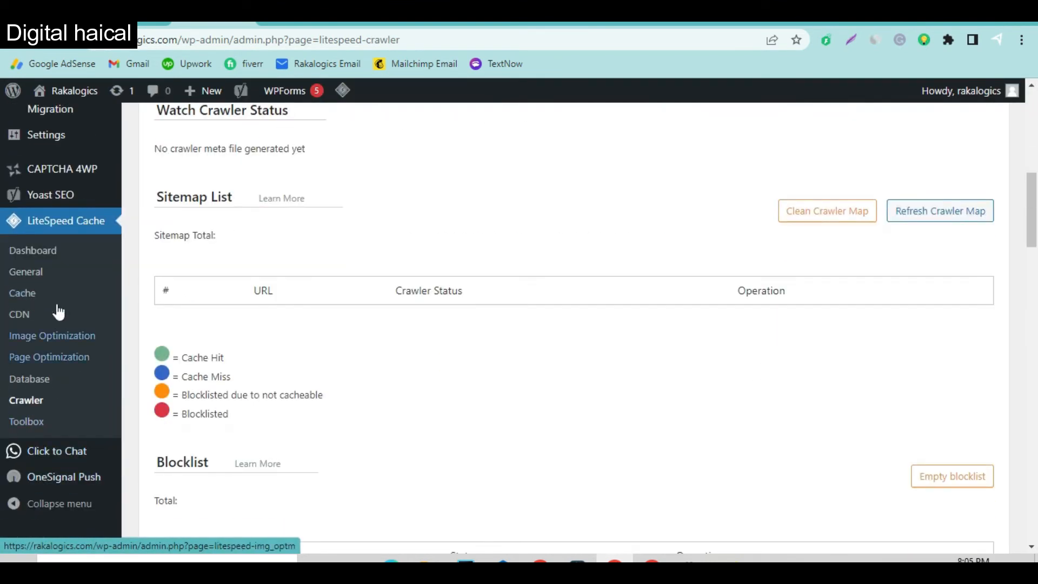
pyautogui.click(27, 380)
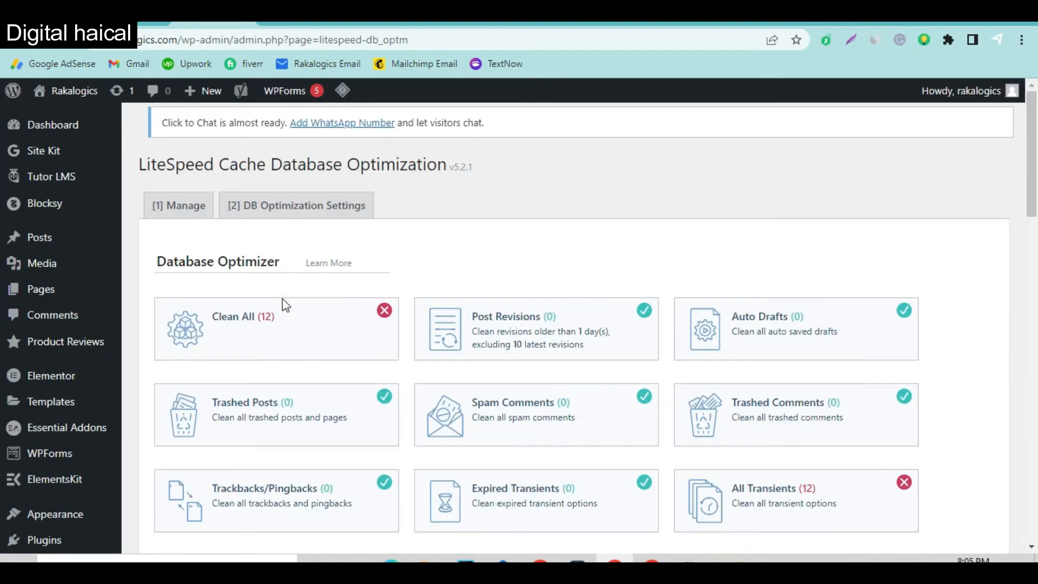
pyautogui.click(296, 215)
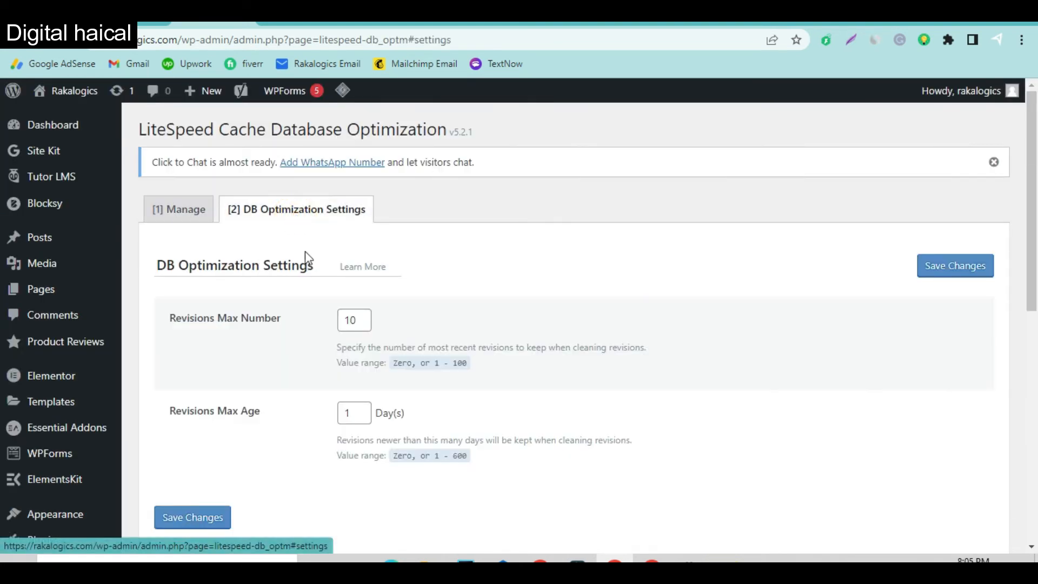
# Examine the Revisions Max Number and Revisions Max Age values in the DB Optimization Settings
pyautogui.scroll(-2, 324, 351)
pyautogui.moveTo(196, 238); pyautogui.dragTo(274, 239)
pyautogui.moveTo(349, 239); pyautogui.dragTo(343, 241)
pyautogui.moveTo(220, 333); pyautogui.dragTo(249, 333)
pyautogui.moveTo(353, 331); pyautogui.dragTo(337, 331)
pyautogui.scroll(-1, 298, 365)
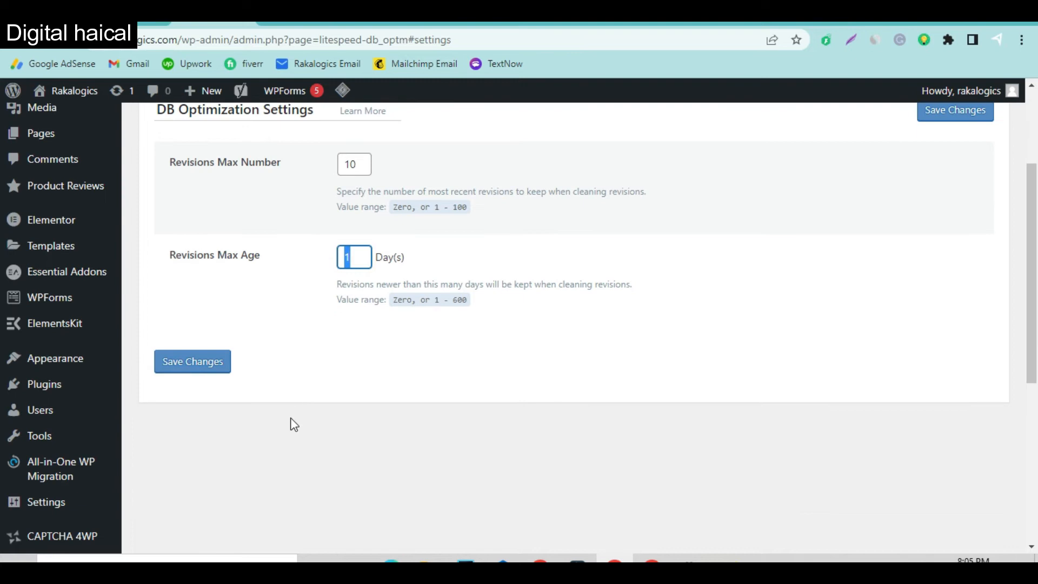
pyautogui.scroll(-2, 292, 421)
pyautogui.scroll(-4, 156, 323)
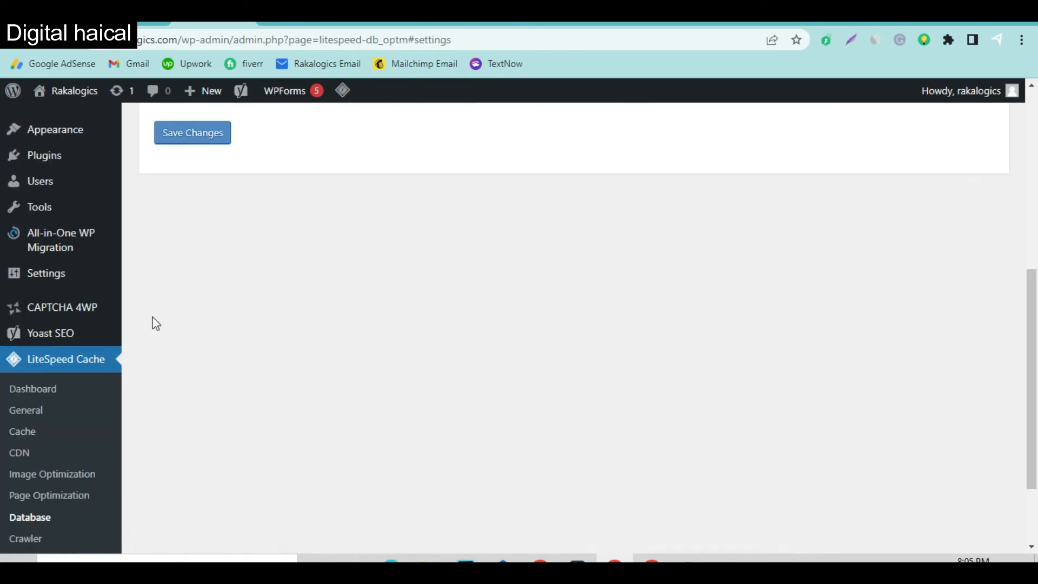
# Open LiteSpeed's Crawler page and review the Crawler Cron entries and their status legend
pyautogui.scroll(8, 23, 424)
pyautogui.click(23, 429)
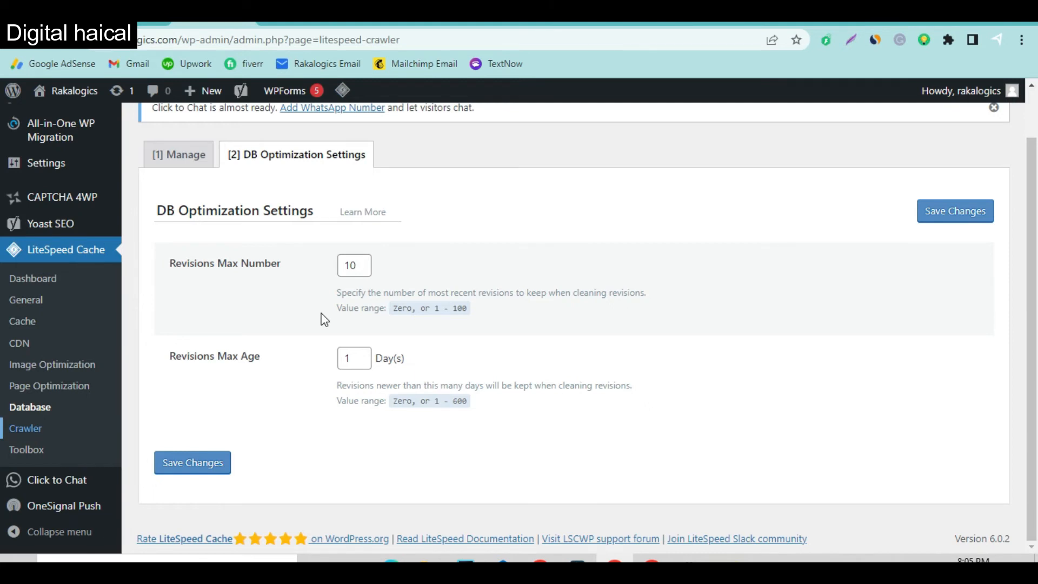
pyautogui.scroll(-2, 370, 371)
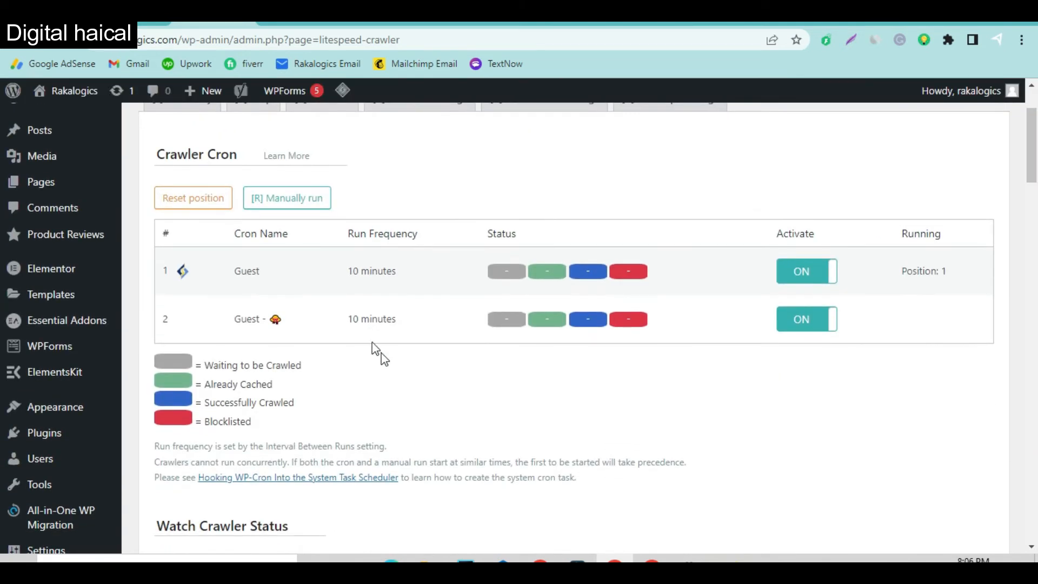
pyautogui.scroll(3, 278, 277)
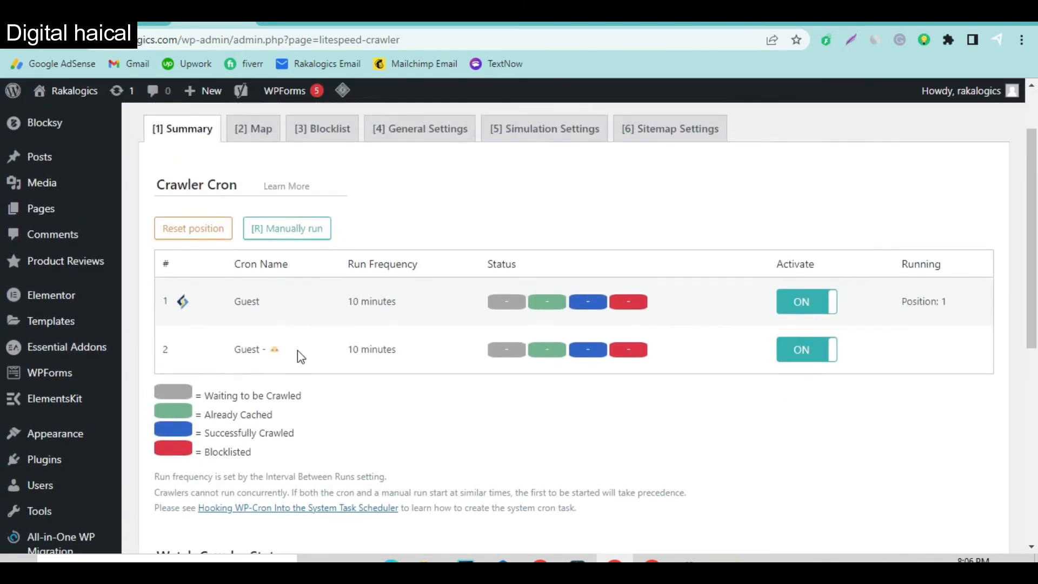
# View the crawler's Map with the Sitemap List and look into its General Settings and Simulation Settings
pyautogui.click(249, 177)
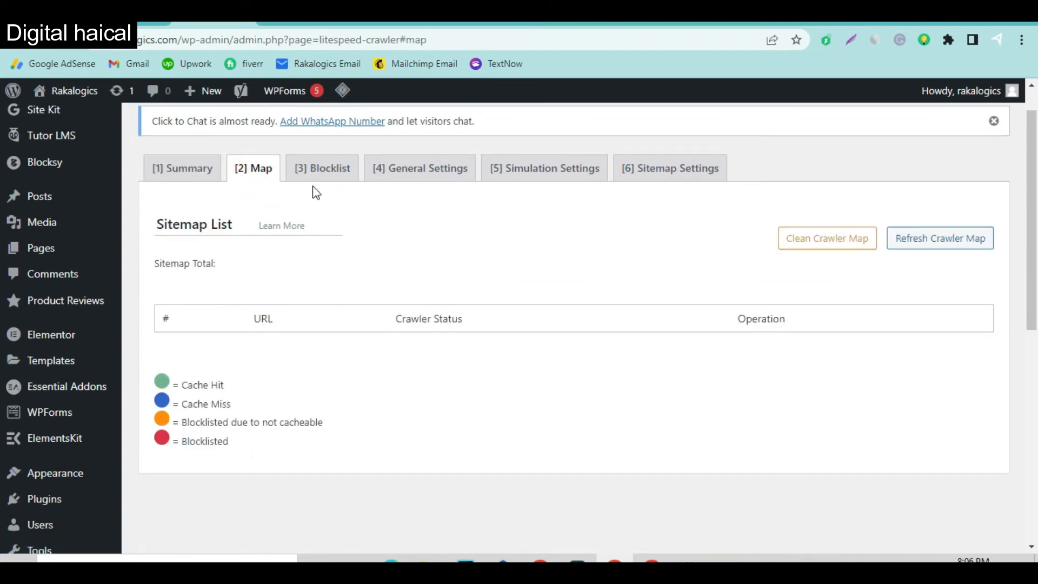
pyautogui.click(406, 168)
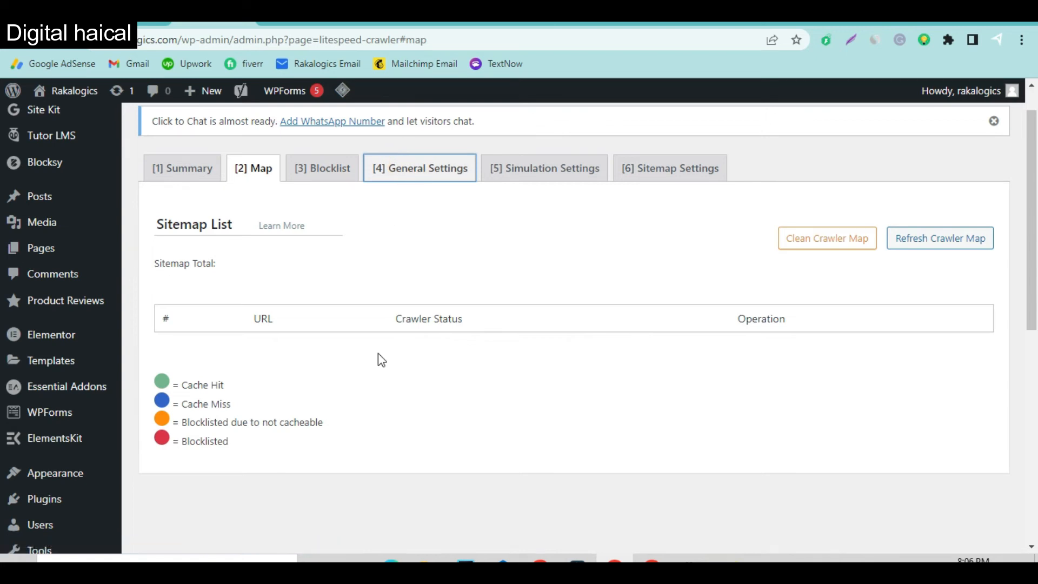
pyautogui.scroll(-2, 378, 353)
pyautogui.scroll(3, 378, 353)
pyautogui.click(556, 211)
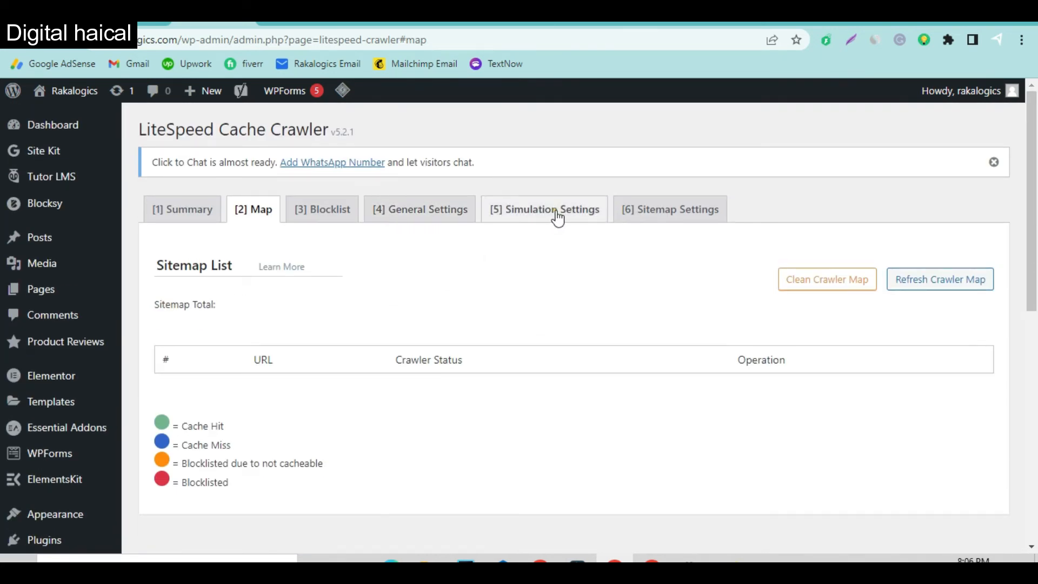
# Open the crawler's Sitemap Settings and examine the Custom Sitemap URL, Drop Domain from Sitemap and Sitemap Timeout
pyautogui.click(631, 211)
pyautogui.scroll(-1, 358, 298)
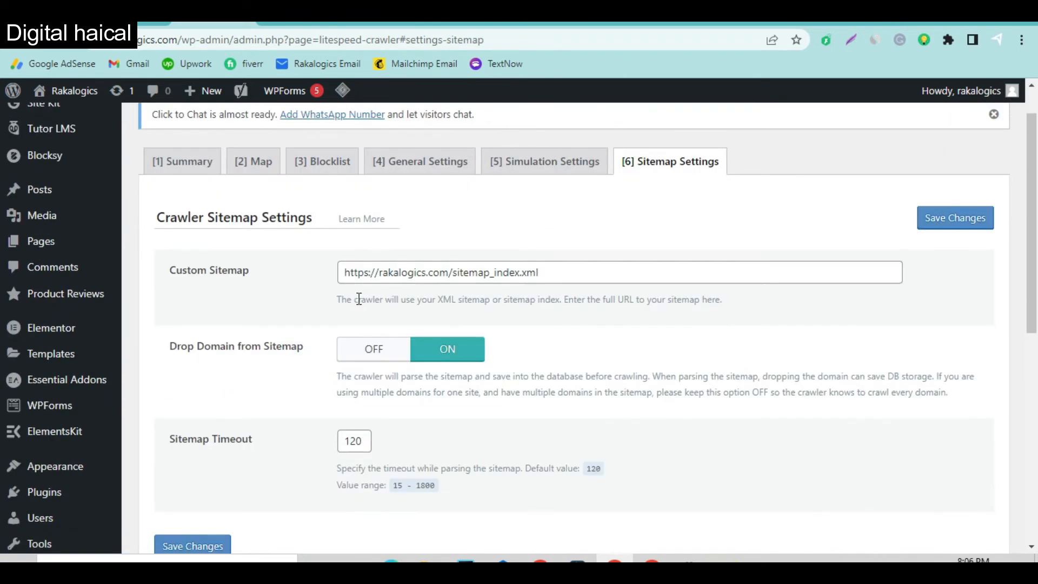
pyautogui.moveTo(433, 271); pyautogui.dragTo(573, 272)
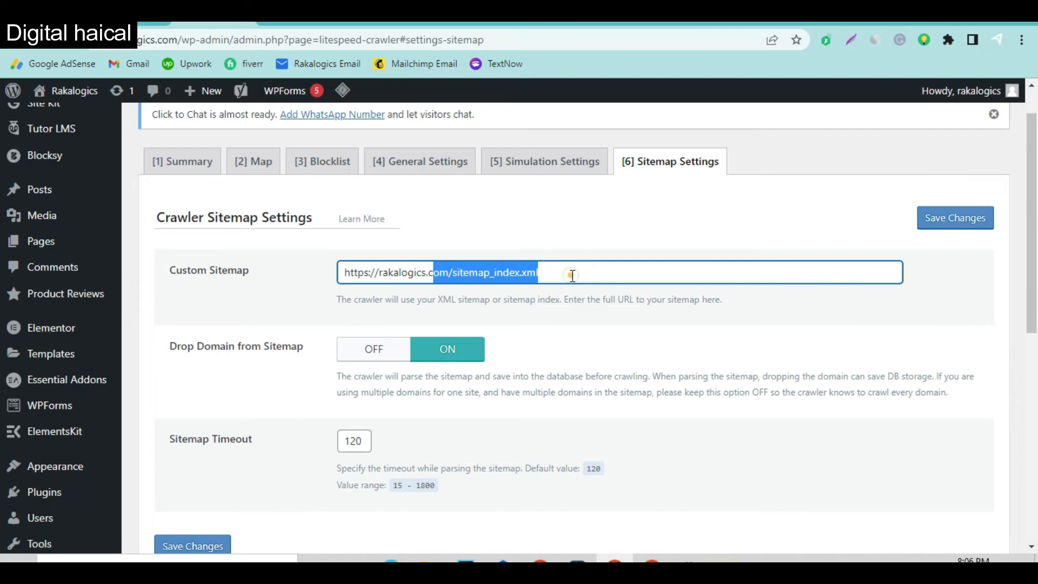
pyautogui.click(572, 275)
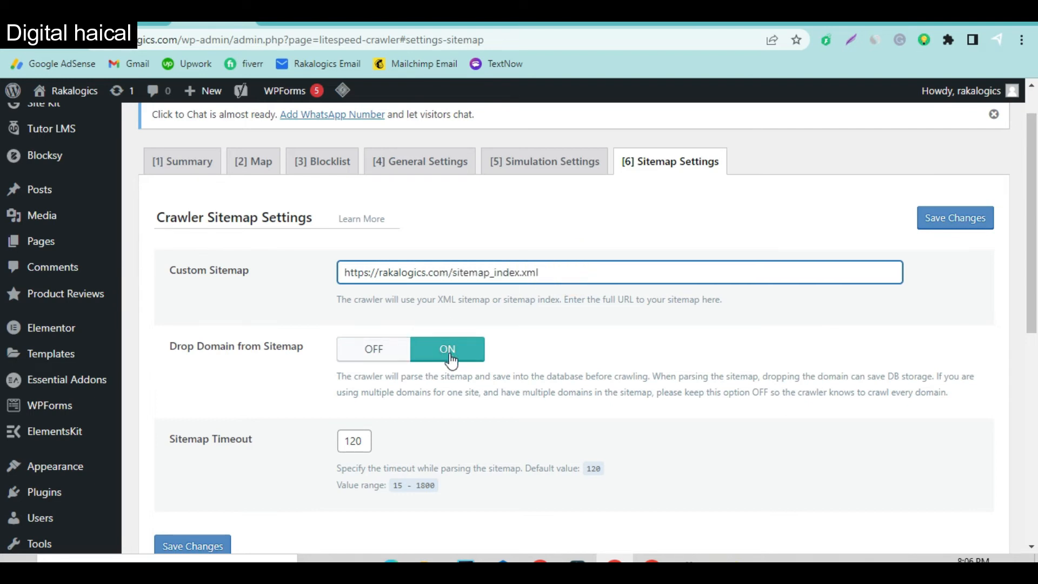
pyautogui.scroll(-5, 440, 468)
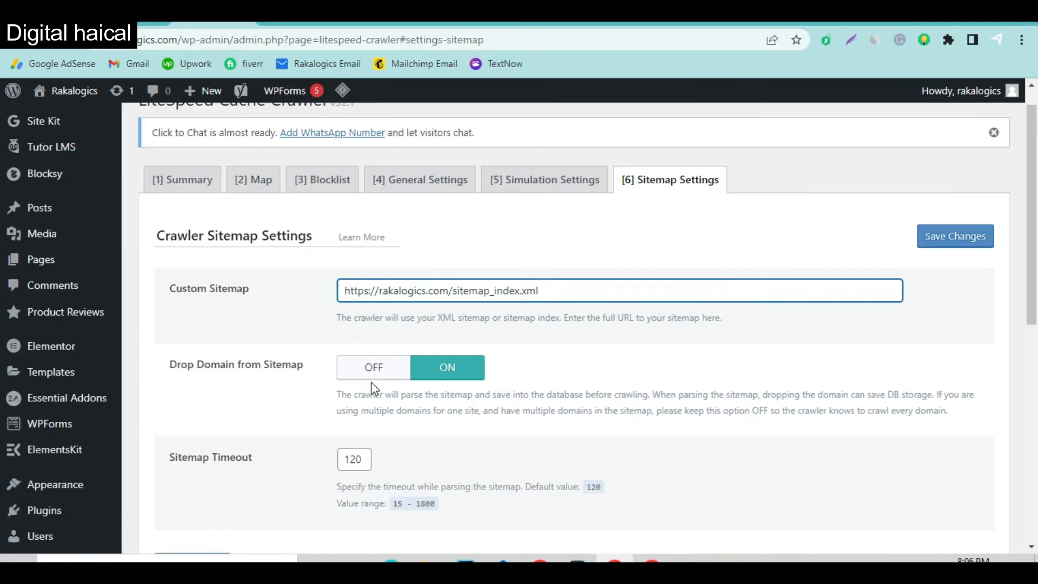
pyautogui.scroll(5, 373, 387)
pyautogui.moveTo(540, 320); pyautogui.dragTo(375, 320)
pyautogui.scroll(-8, 292, 378)
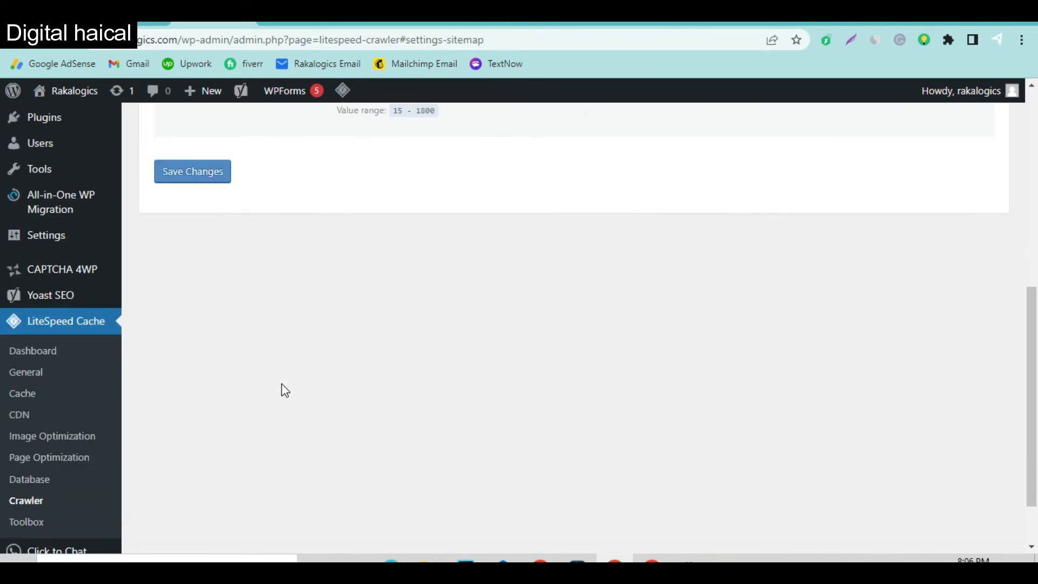
# Open the LiteSpeed Cache Toolbox and review the Purge actions and the Import / Export settings
pyautogui.click(28, 458)
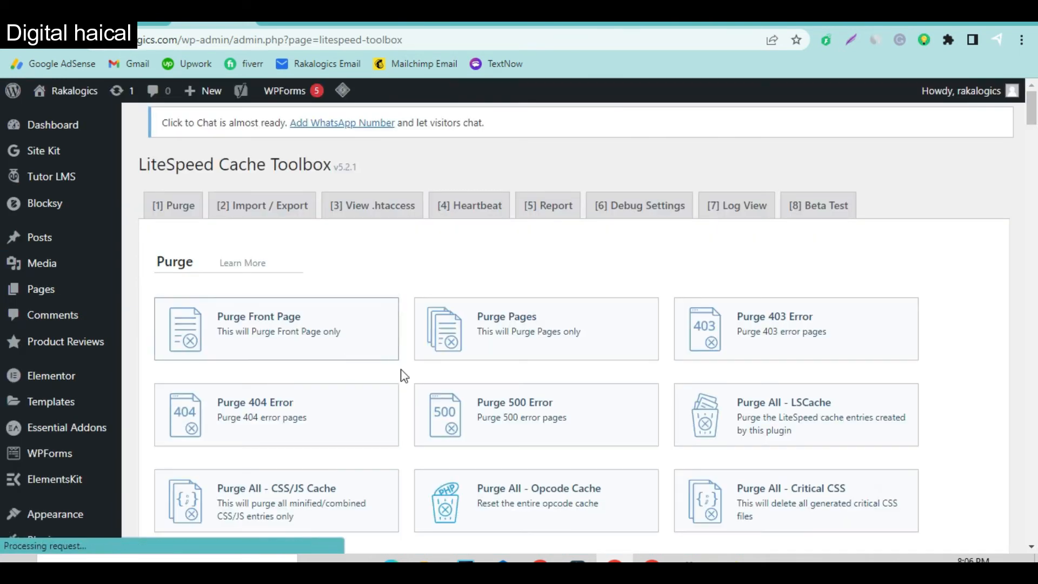
pyautogui.scroll(-2, 402, 373)
pyautogui.scroll(1, 405, 376)
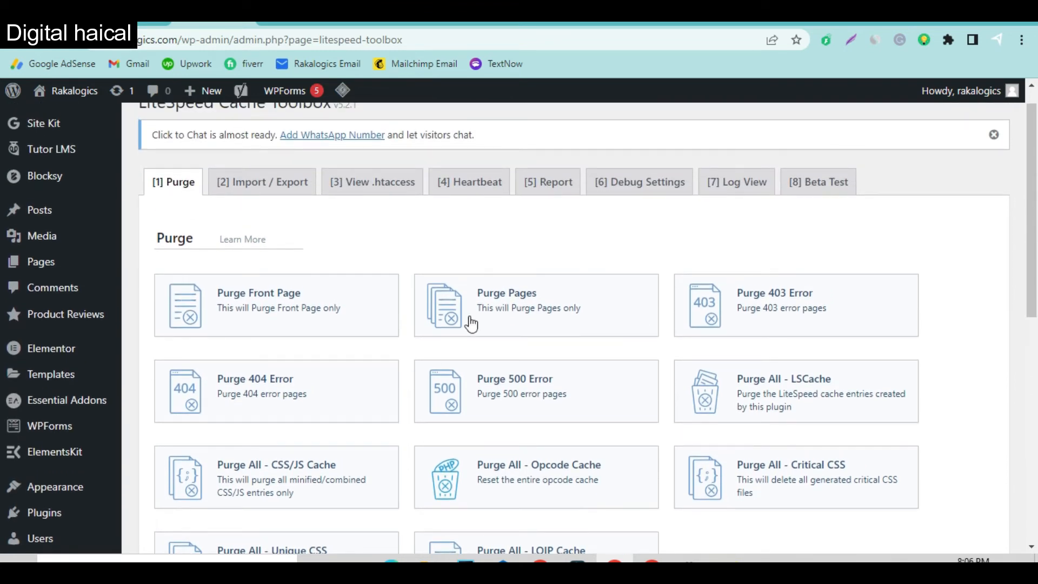
pyautogui.click(259, 187)
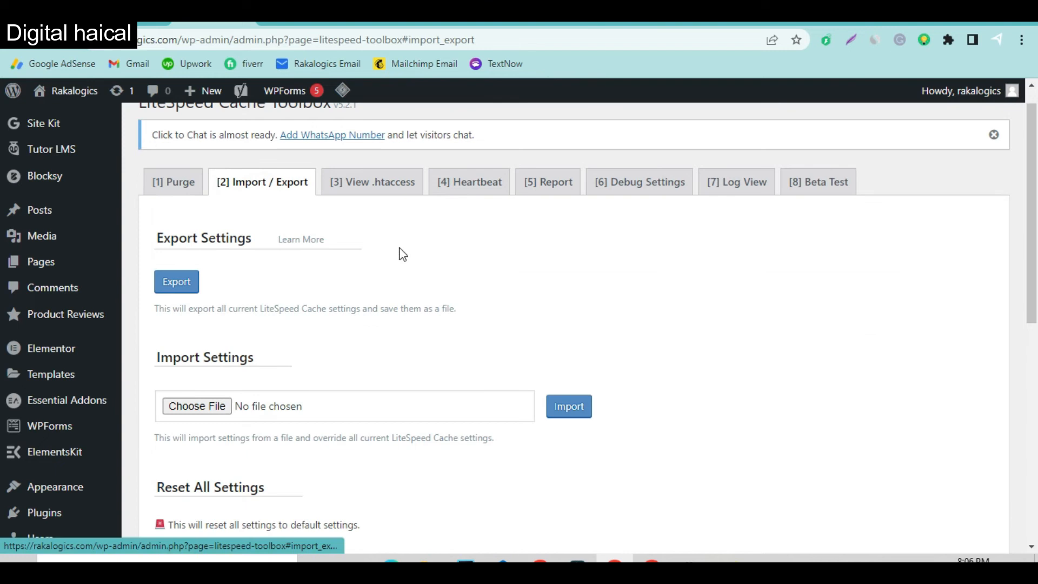
pyautogui.scroll(-4, 78, 463)
# Open the LiteSpeed Cache Dashboard and review it from the QUIC.cloud Service Usage Statistics to the Crawler Status
pyautogui.moveTo(78, 462)
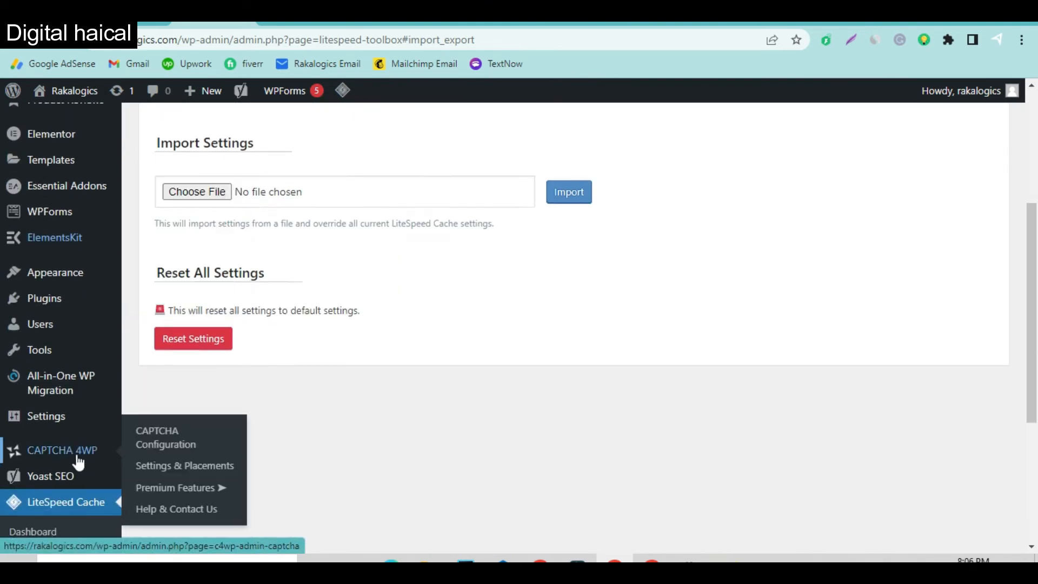
pyautogui.scroll(-3, 78, 462)
pyautogui.click(34, 374)
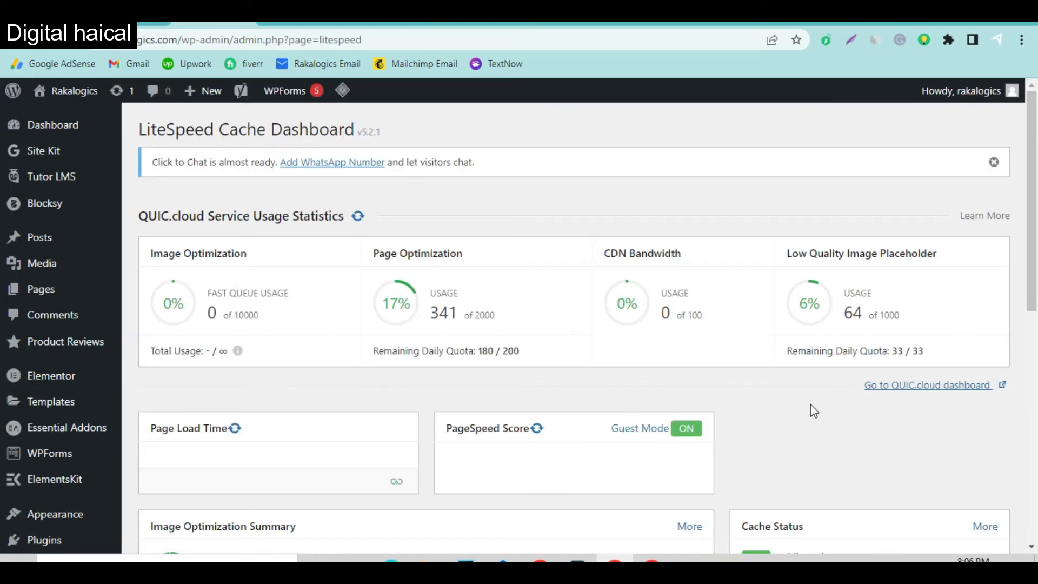
pyautogui.scroll(-3, 813, 384)
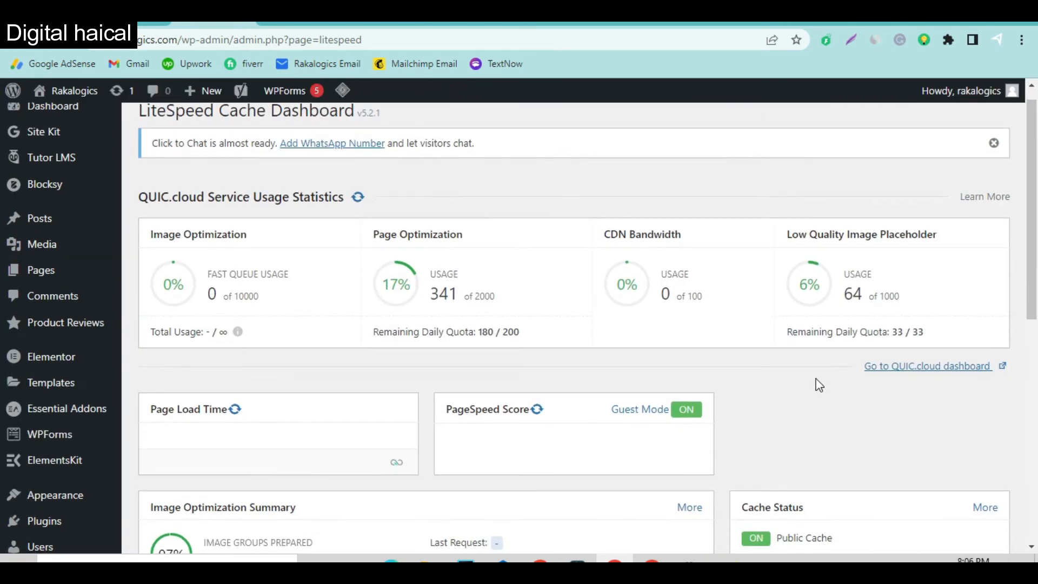
pyautogui.scroll(-8, 819, 385)
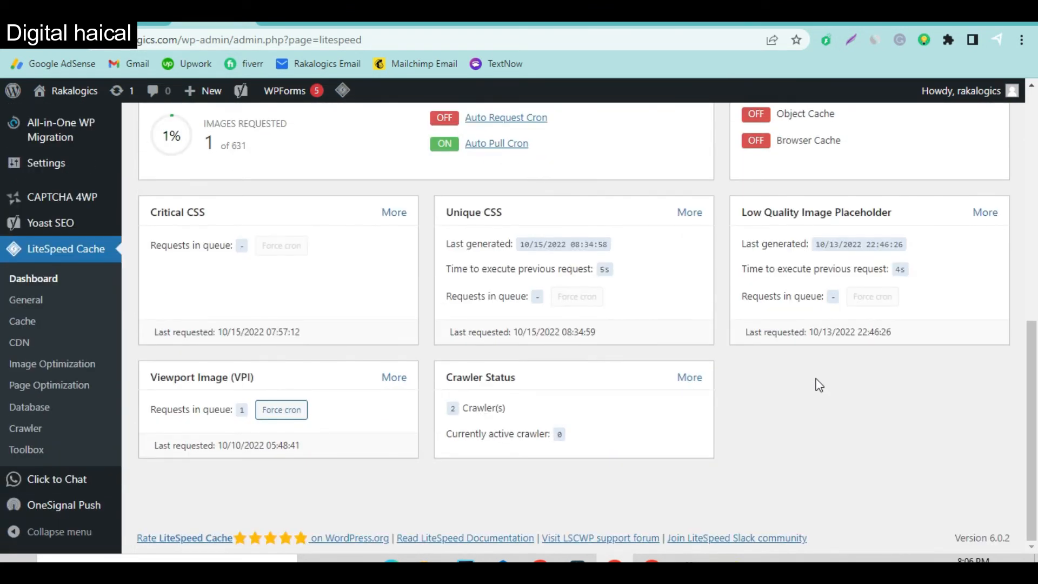
pyautogui.scroll(10, 817, 384)
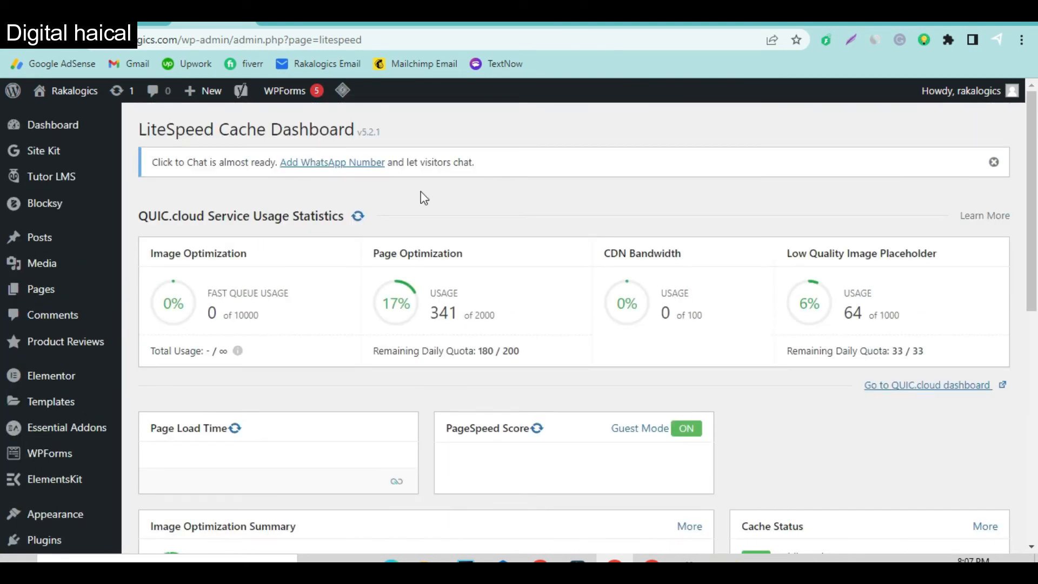
pyautogui.click(952, 10)
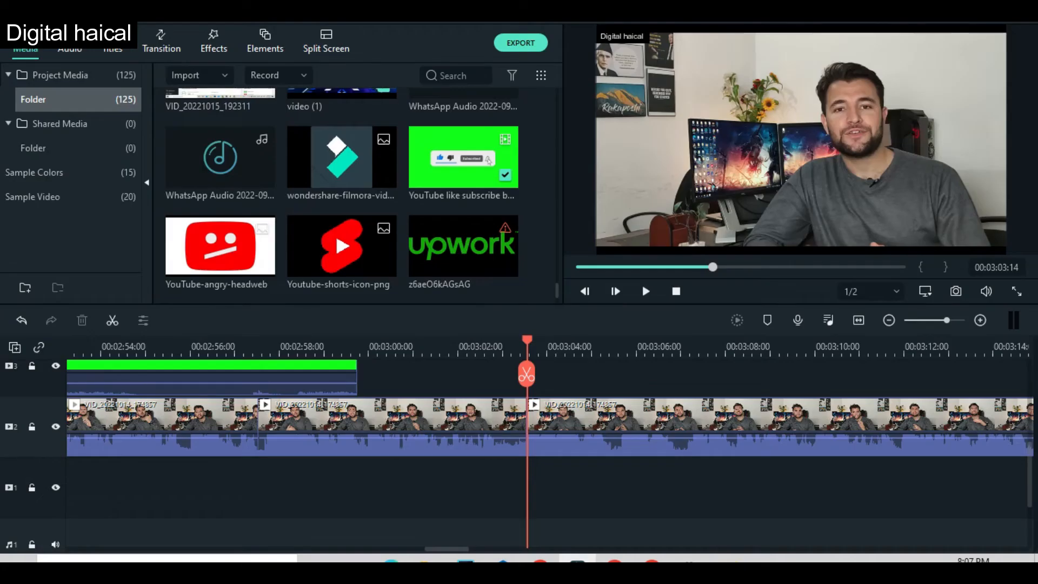
pyautogui.hotkey('alt', 'Tab')
pyautogui.hotkey('alt', 'Tab')
pyautogui.hotkey('alt', 'Tab')
pyautogui.hotkey('alt', 'Tab')
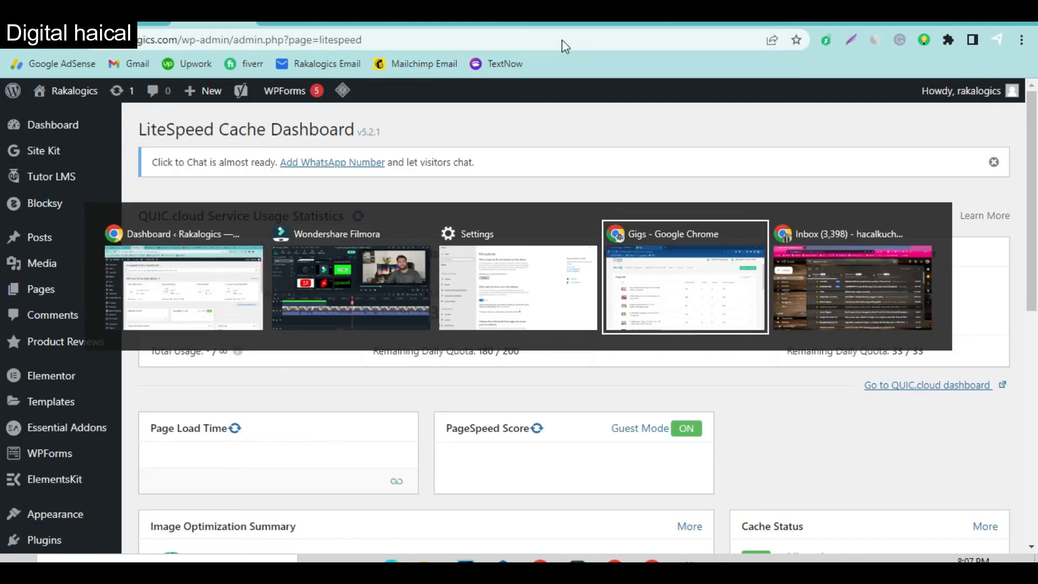
pyautogui.hotkey('alt', 'Tab')
pyautogui.hotkey('alt', 'Tab')
pyautogui.hotkey('alt', 'Tab')
pyautogui.hotkey('alt', 'Tab')
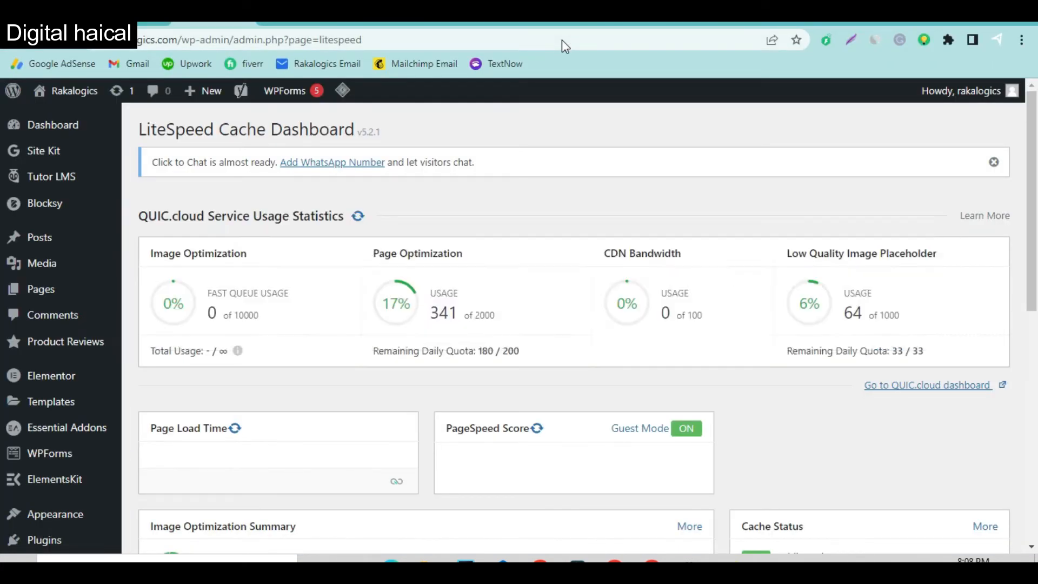
pyautogui.hotkey('alt', 'Tab')
# Copy the rakalogics.com site address from the address bar and open a new Incognito window
pyautogui.click(1021, 40)
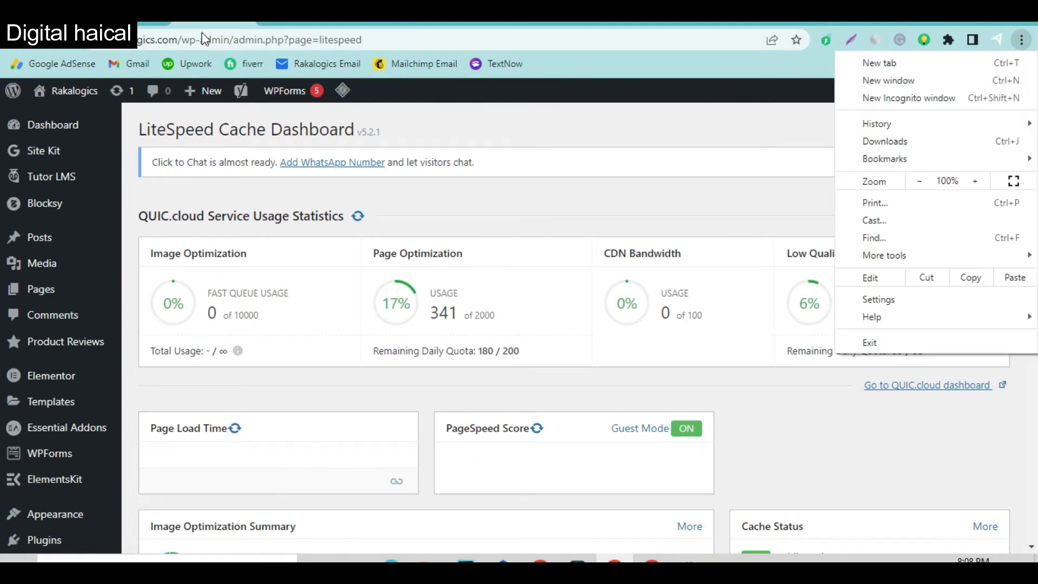
pyautogui.click(179, 39)
pyautogui.click(181, 40)
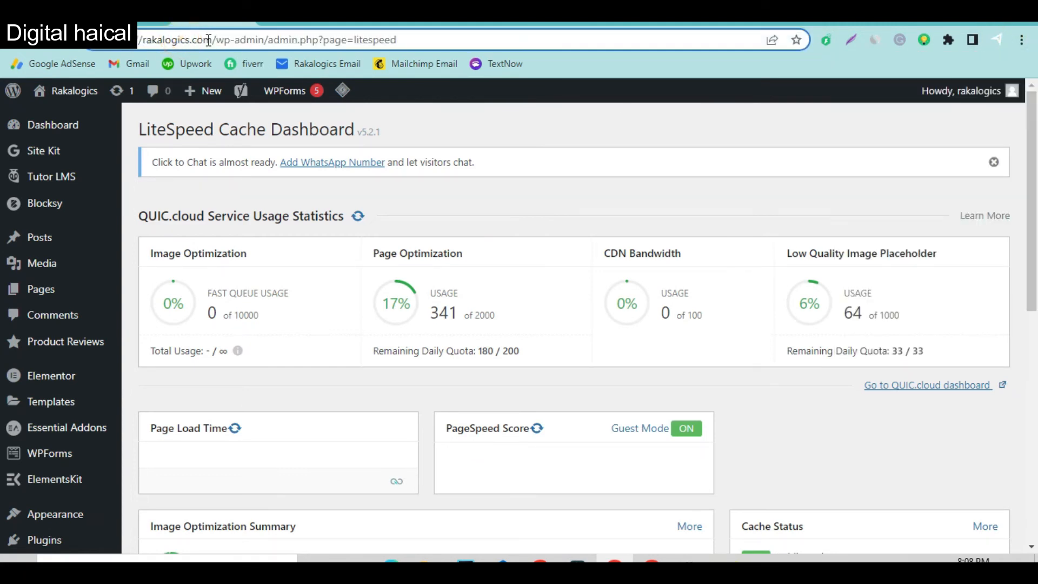
pyautogui.moveTo(218, 40); pyautogui.dragTo(108, 40)
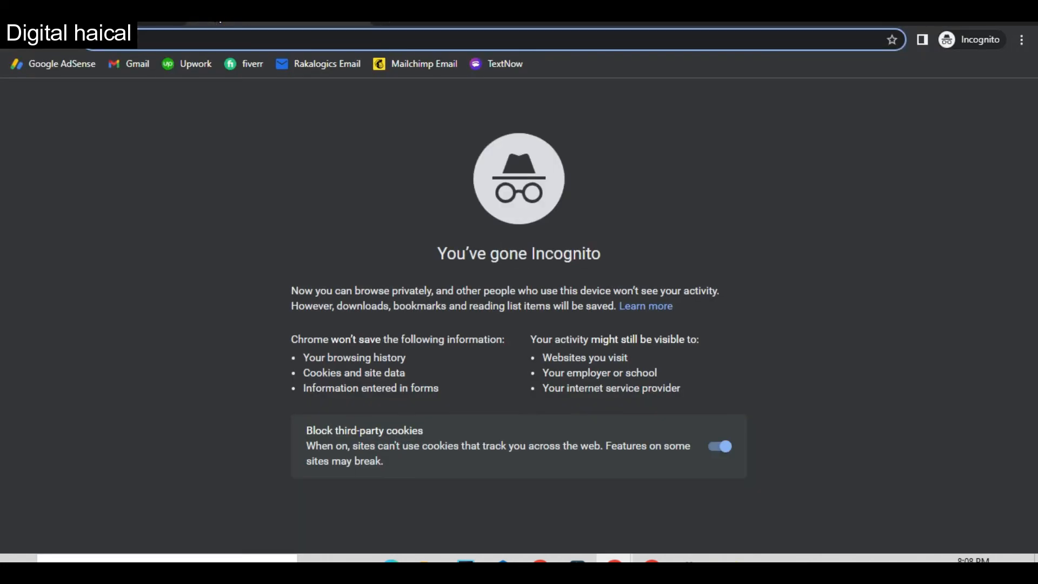
pyautogui.write('page')
pyautogui.press('Return')
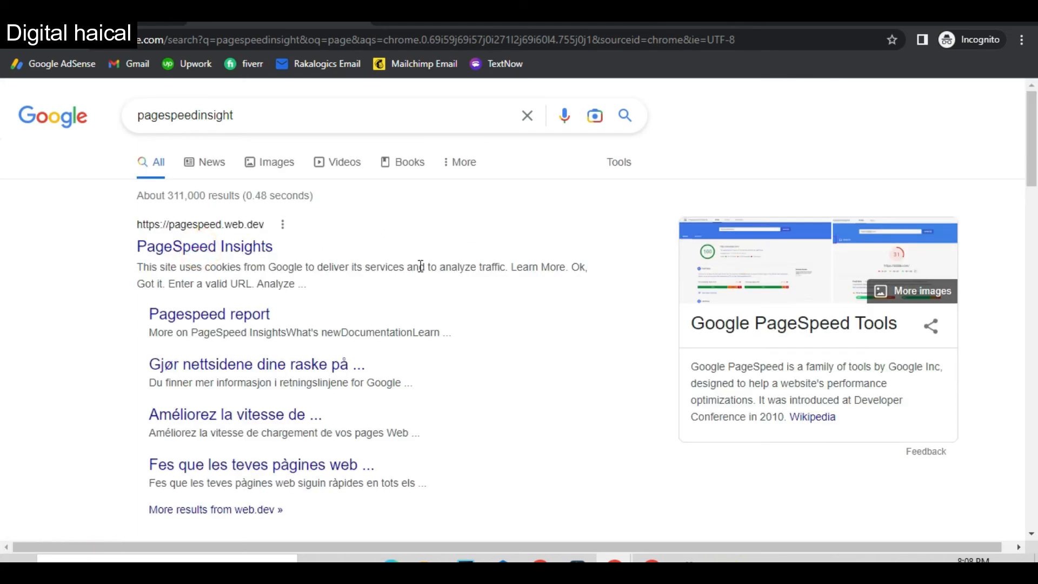
pyautogui.click(442, 171)
pyautogui.click(278, 280)
pyautogui.click(860, 157)
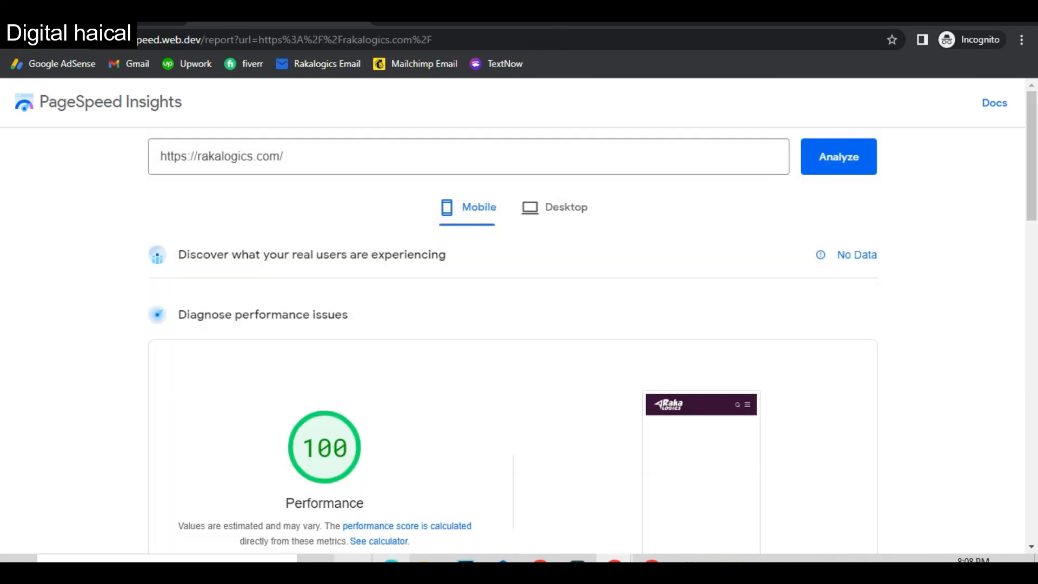
# Review the mobile and desktop performance scores and metrics in the PageSpeed Insights report, returning to the mobile results
pyautogui.scroll(-2, 420, 471)
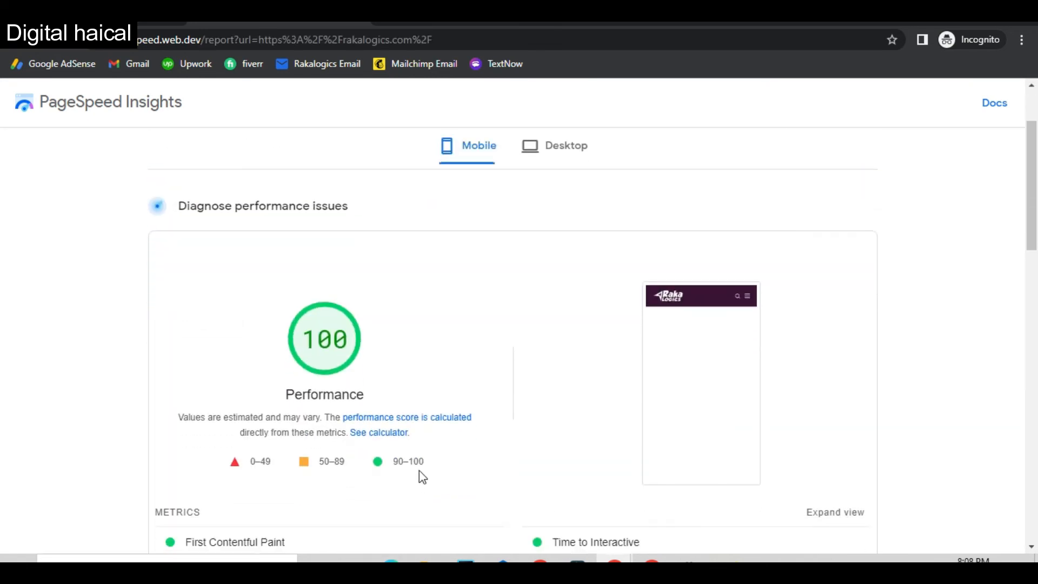
pyautogui.click(574, 147)
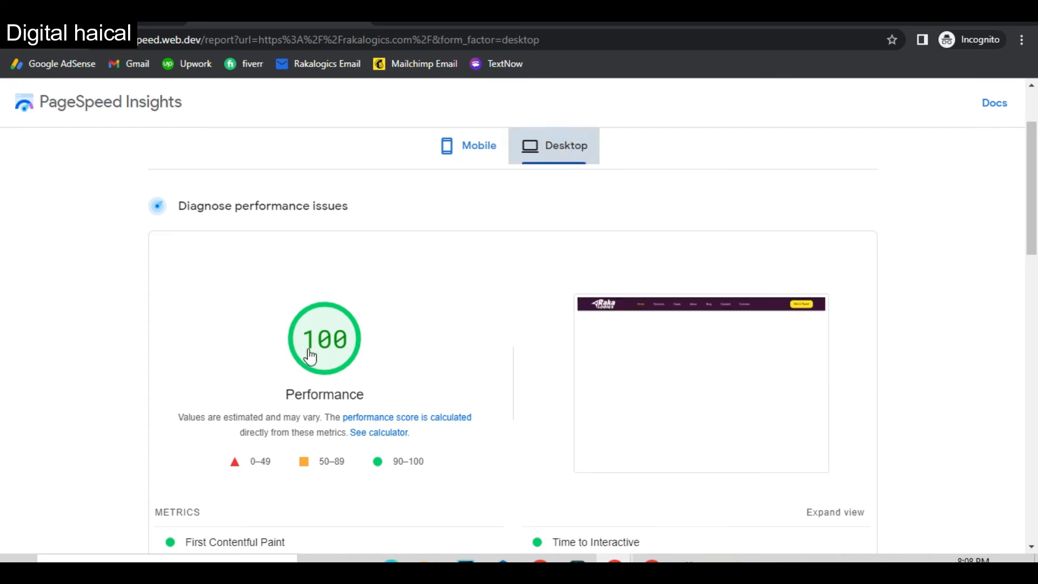
pyautogui.scroll(-9, 371, 313)
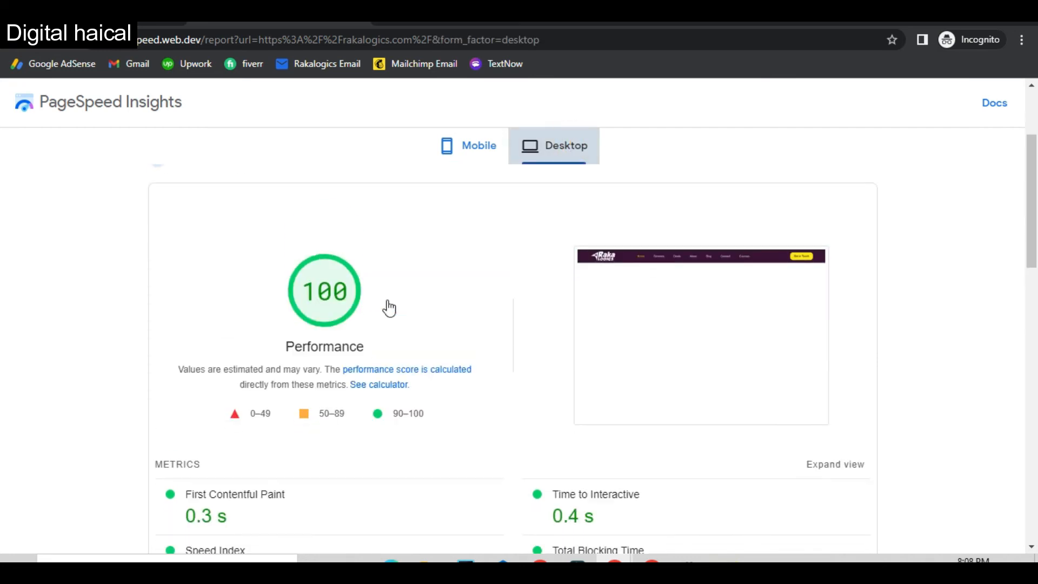
pyautogui.scroll(7, 389, 309)
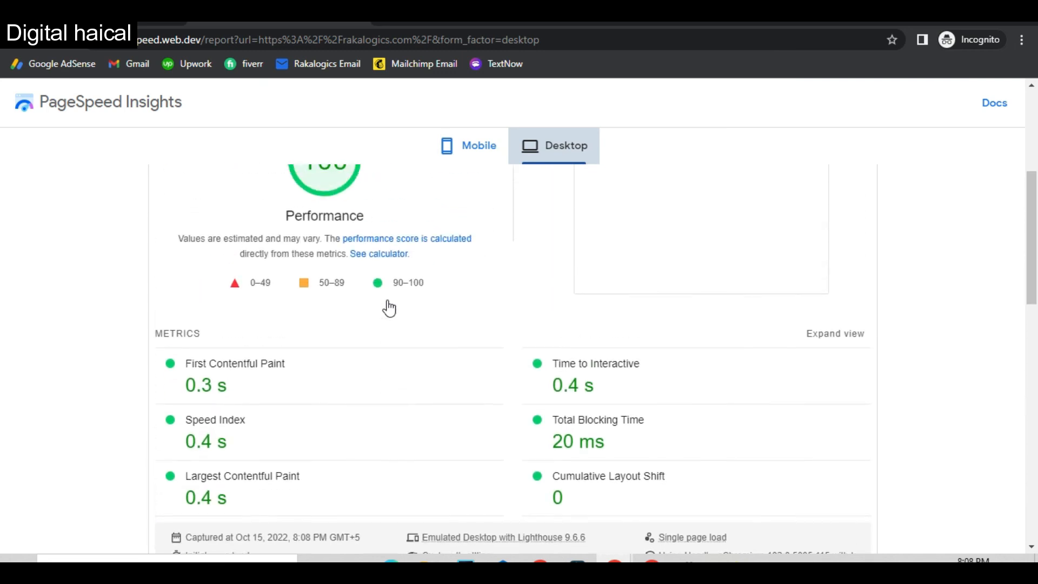
pyautogui.scroll(1, 390, 308)
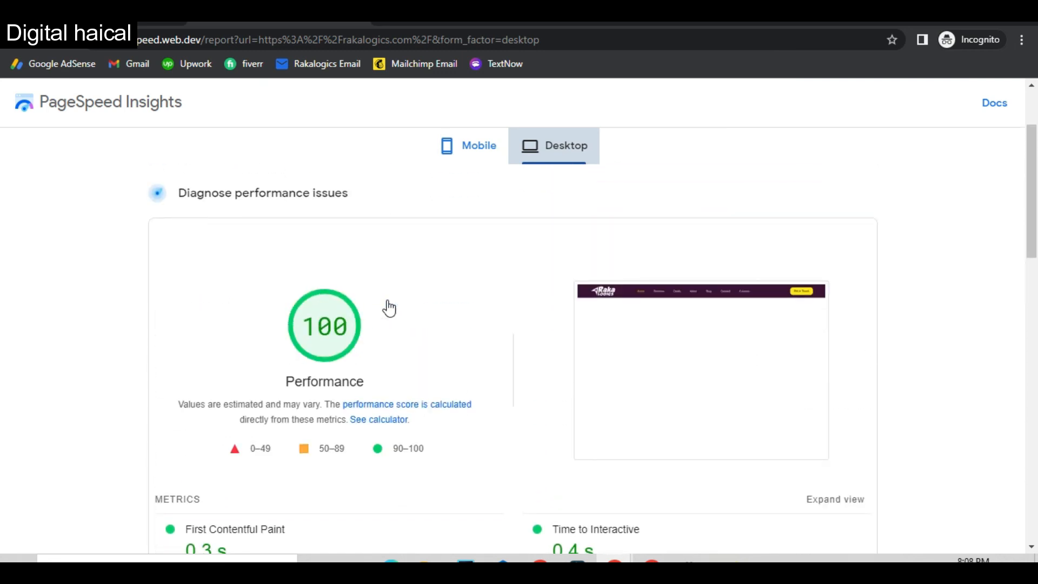
pyautogui.click(484, 140)
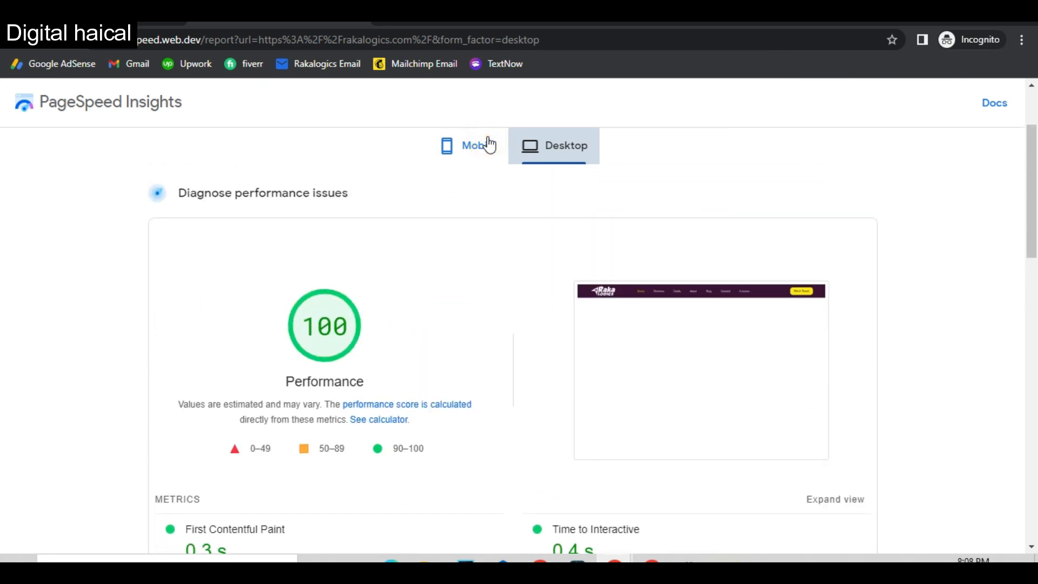